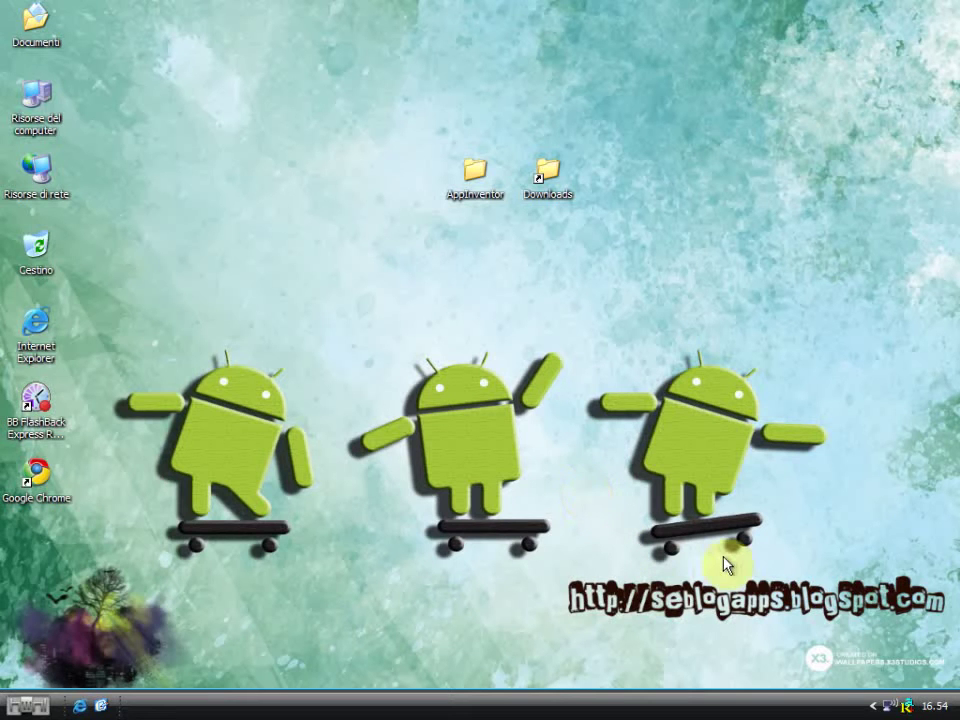
- Launch Google Chrome, open the bookmarked Android SDK site and go to Step 1 of its Installing the SDK guide
left_click(36, 474)
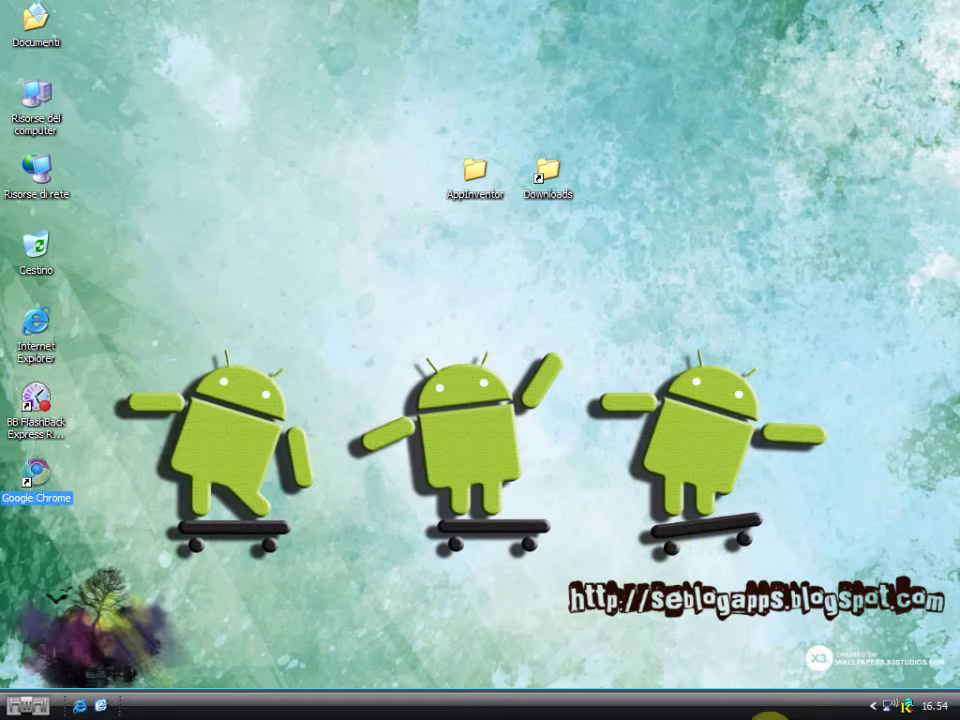
double_click(32, 478)
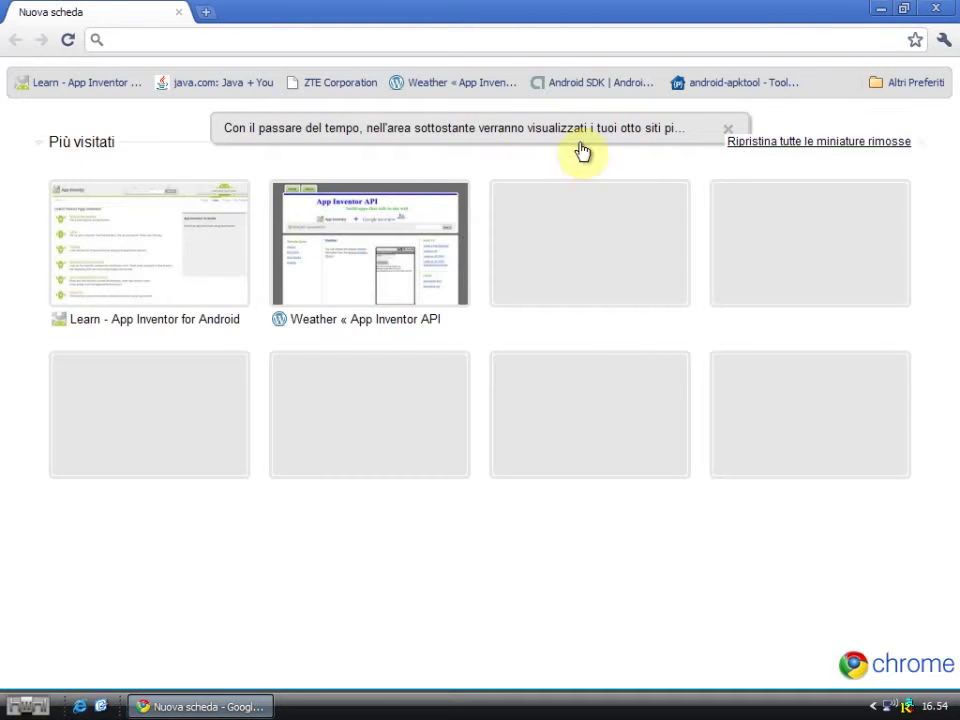
left_click(573, 86)
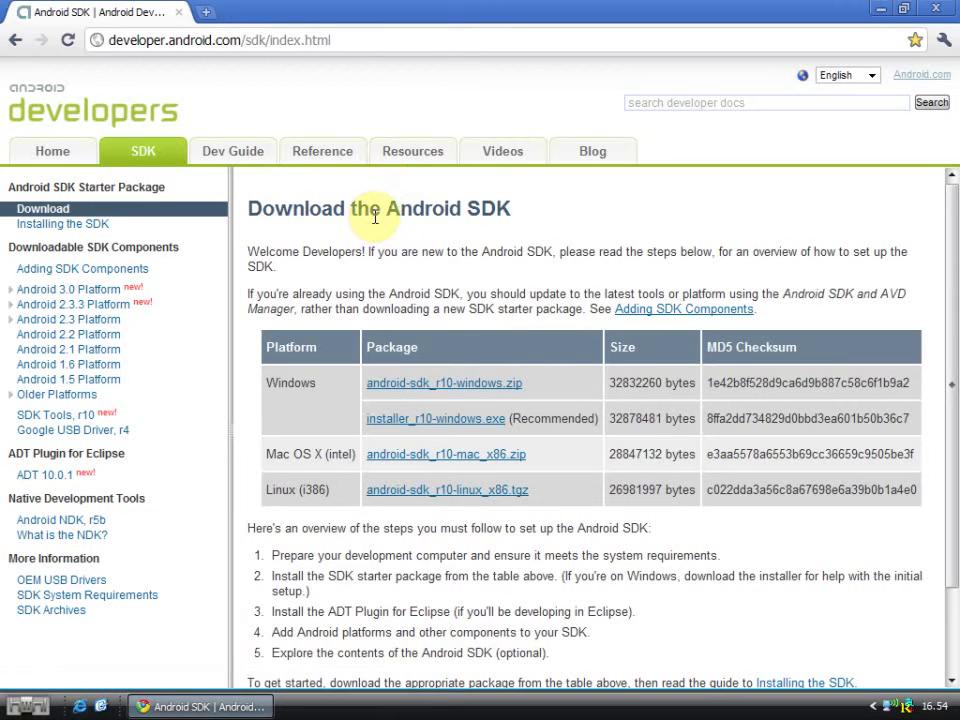
left_click(62, 225)
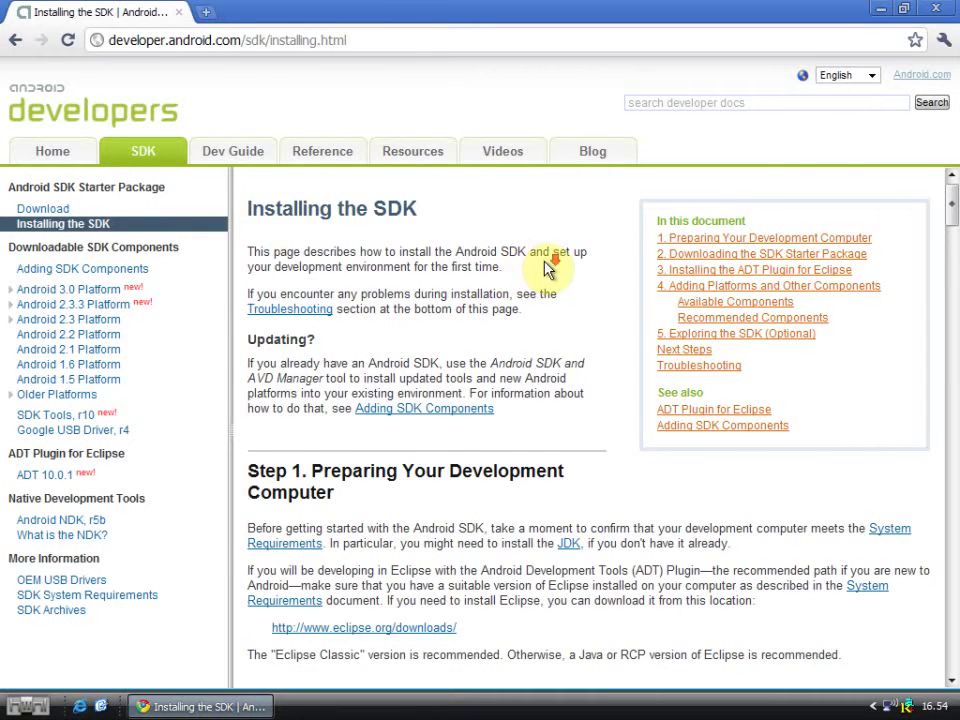
scroll(545, 268, "down", 1)
scroll(545, 268, "down", 1)
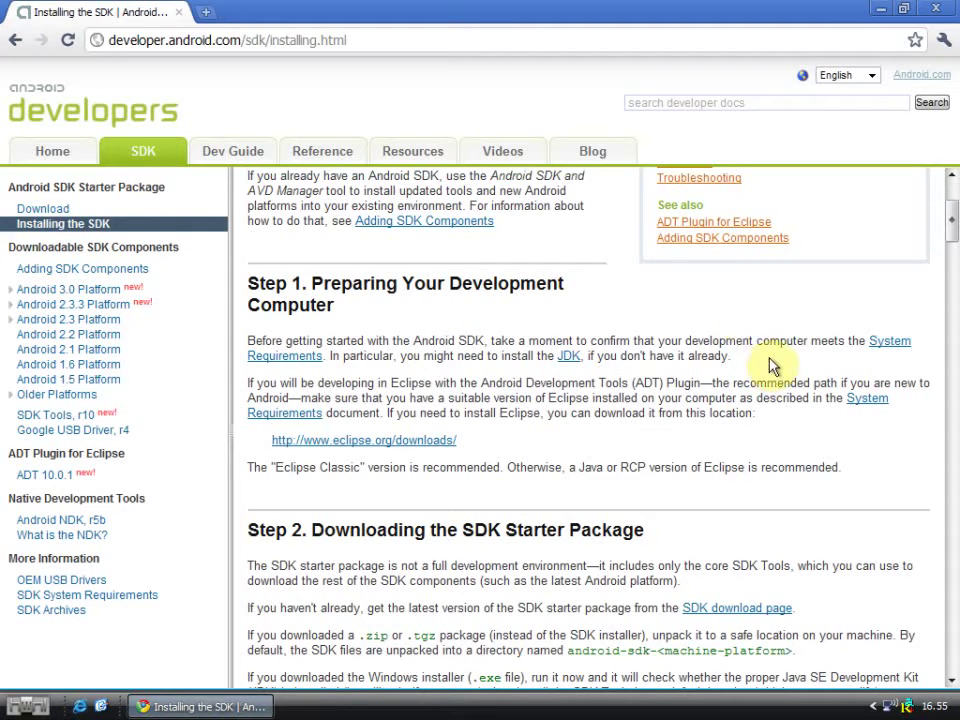
- Examine the supported operating systems and development environments in the guide's System Requirements
left_click(284, 358)
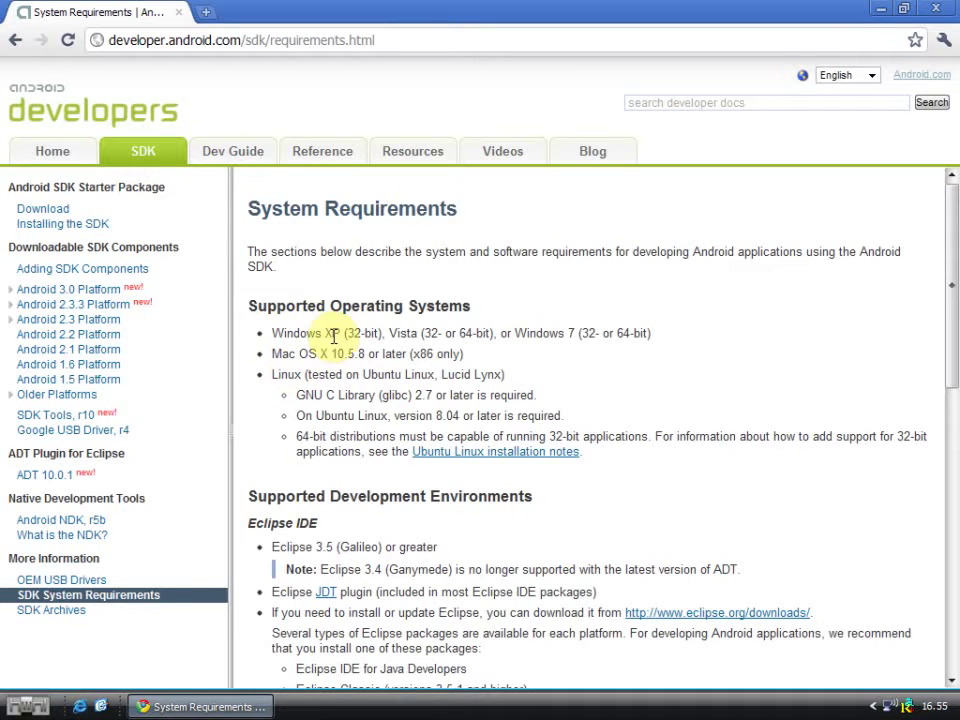
left_click_drag(271, 333, 383, 333)
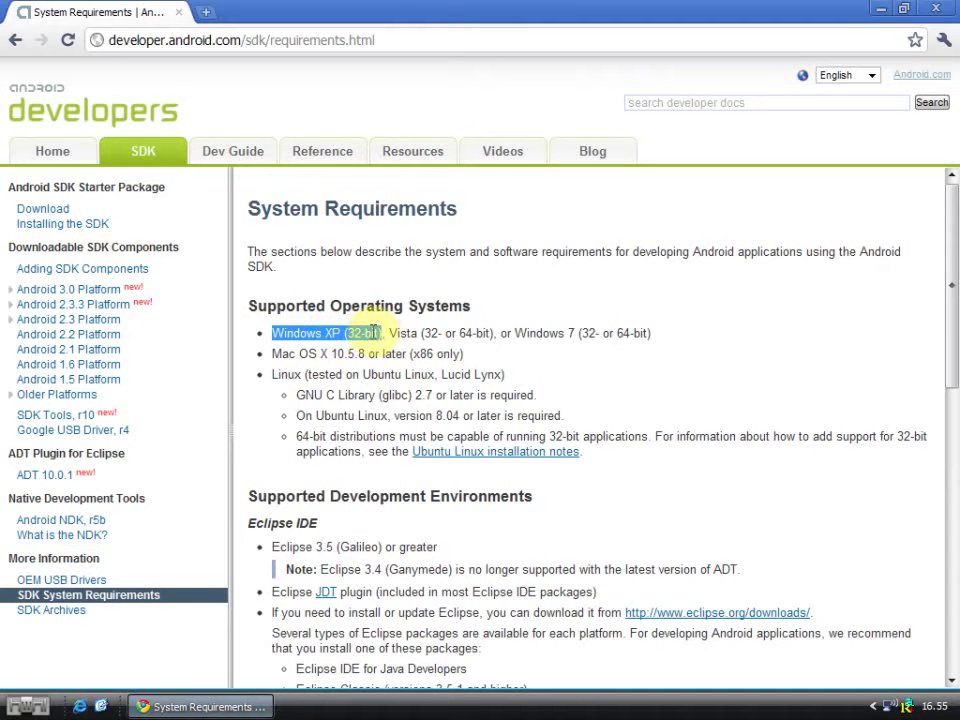
scroll(368, 364, "down", 3)
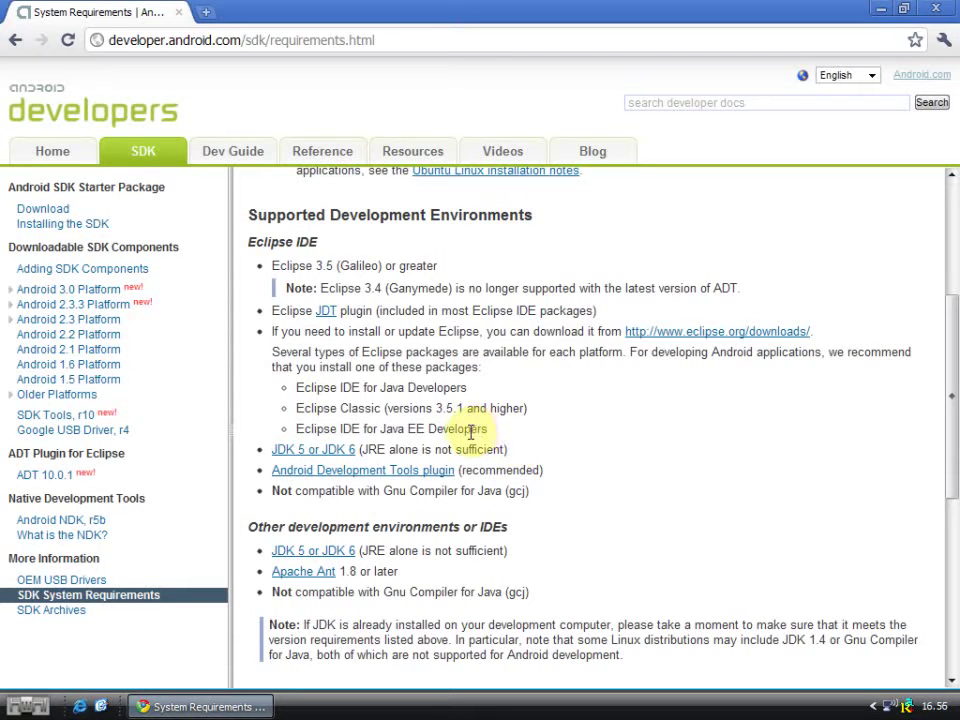
scroll(463, 428, "up", 3)
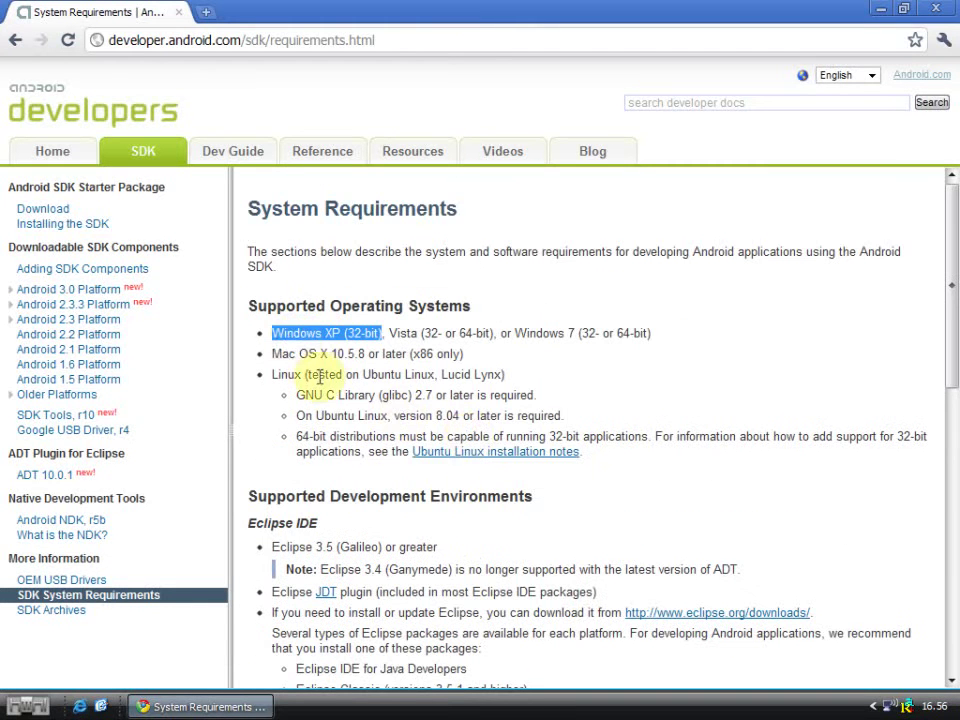
- Return to the Installing the SDK guide and open its JDK link in a separate tab
left_click(46, 224)
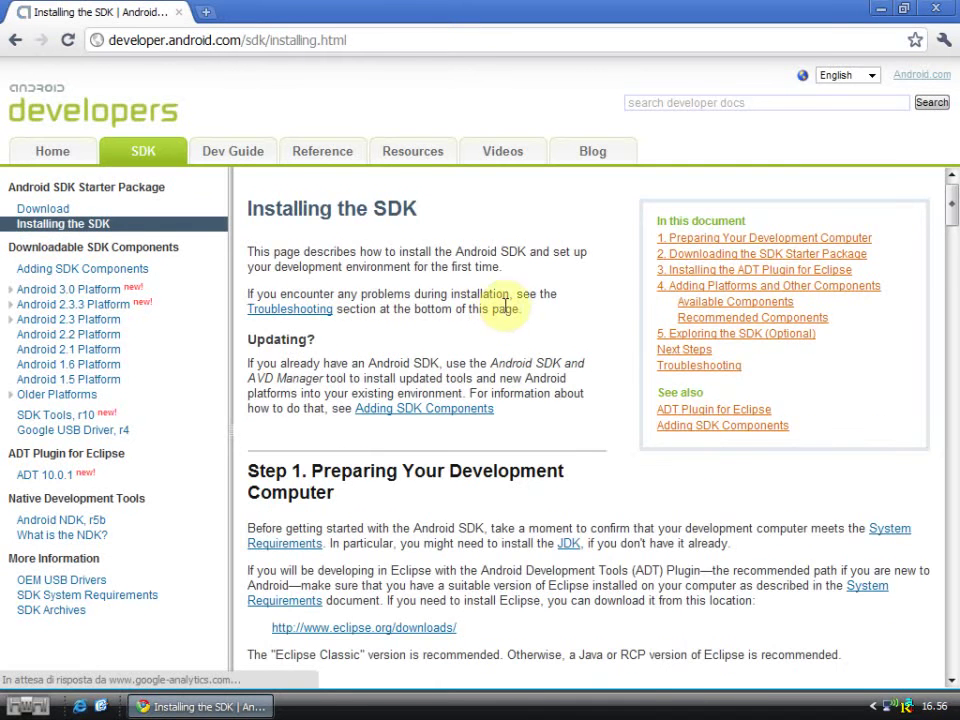
scroll(525, 311, "down", 3)
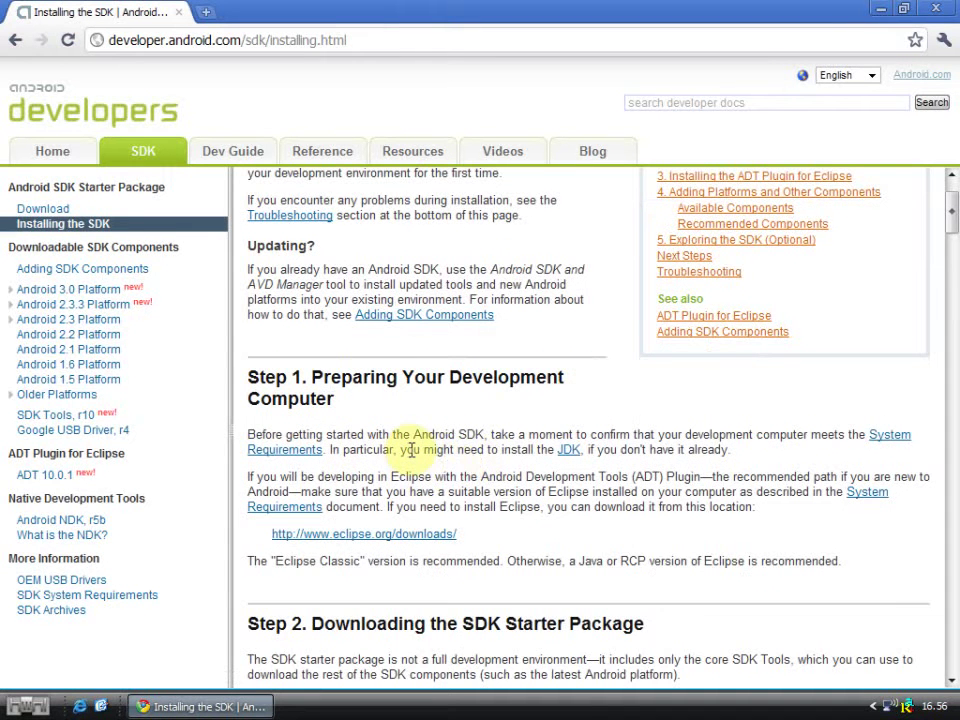
middle_click(567, 451)
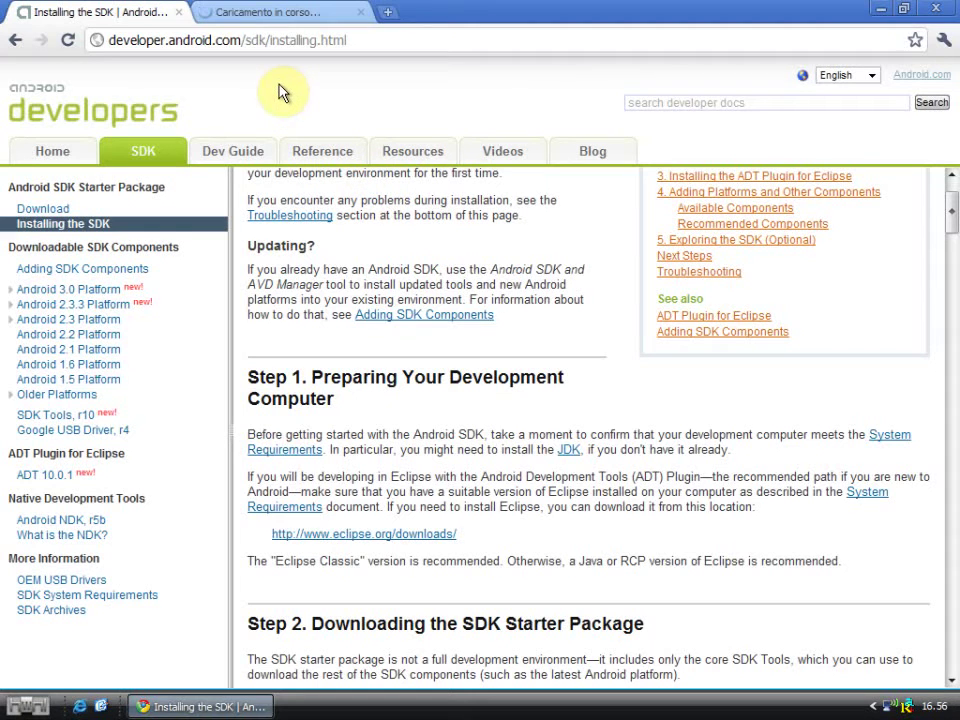
left_click(254, 17)
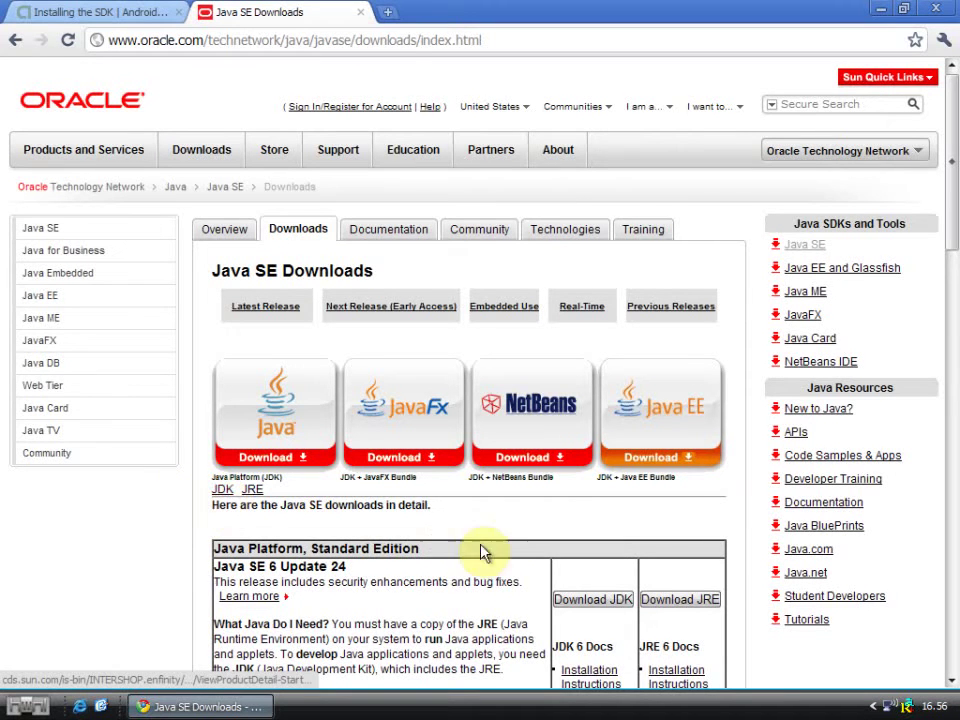
- Download jdk-6u24-windows-i586.exe from the Java SE 6 Update 24 JDK section, choosing the Windows platform and accepting the license agreement
left_click_drag(953, 240, 955, 313)
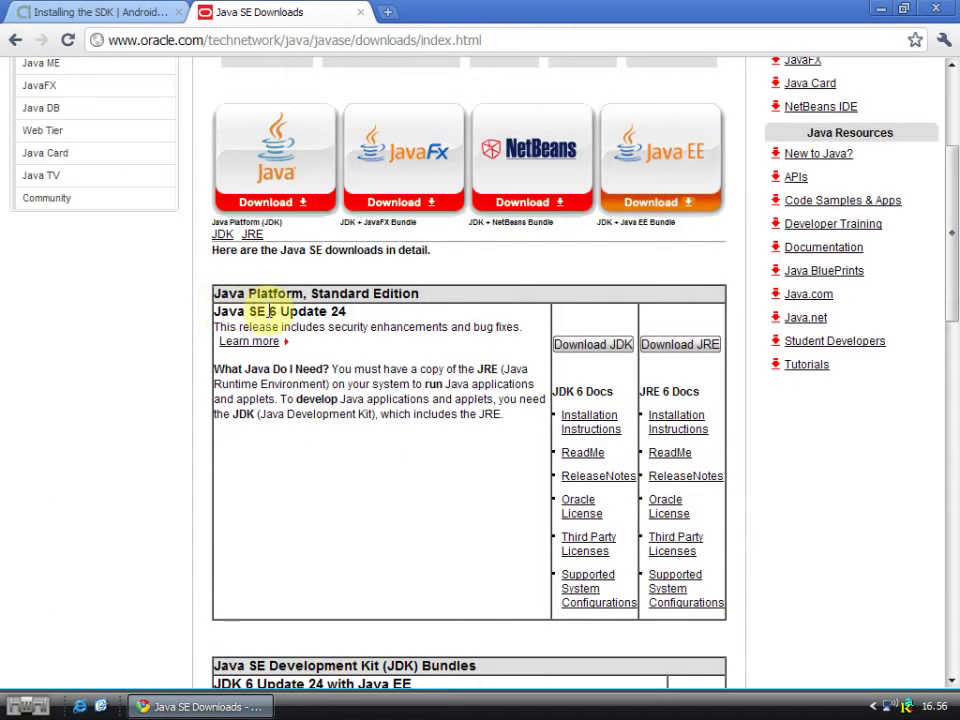
left_click(584, 354)
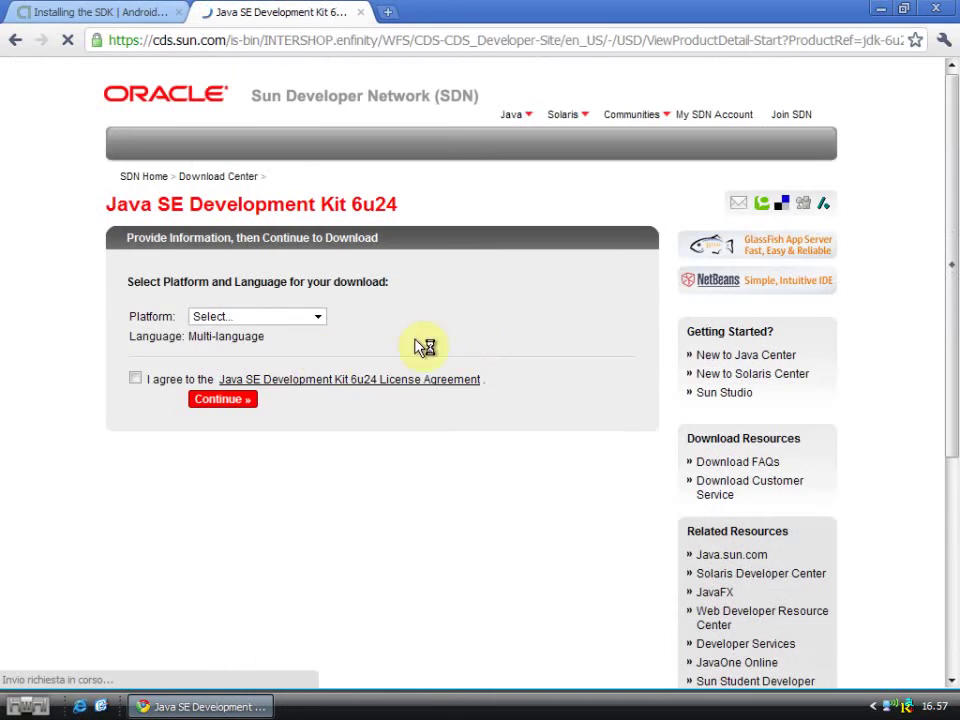
left_click(291, 318)
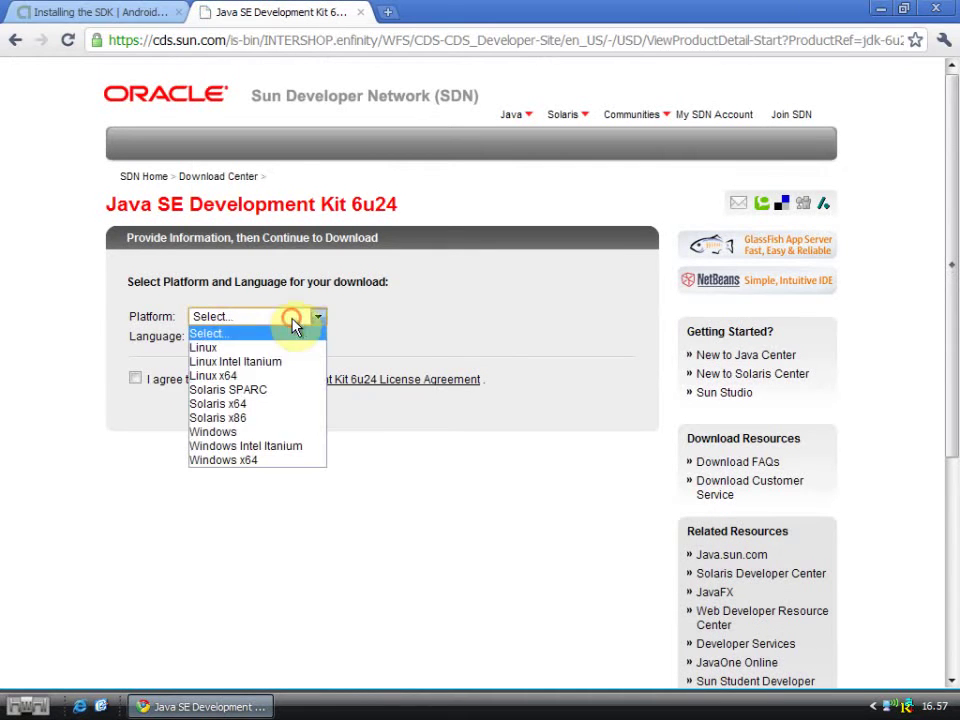
left_click(213, 432)
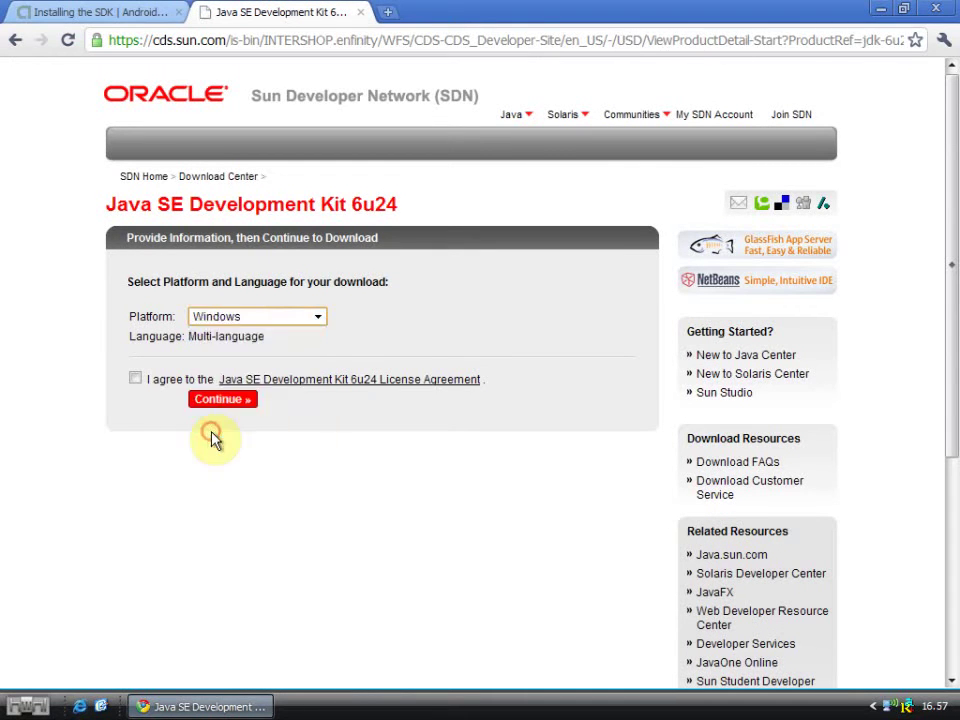
left_click(136, 380)
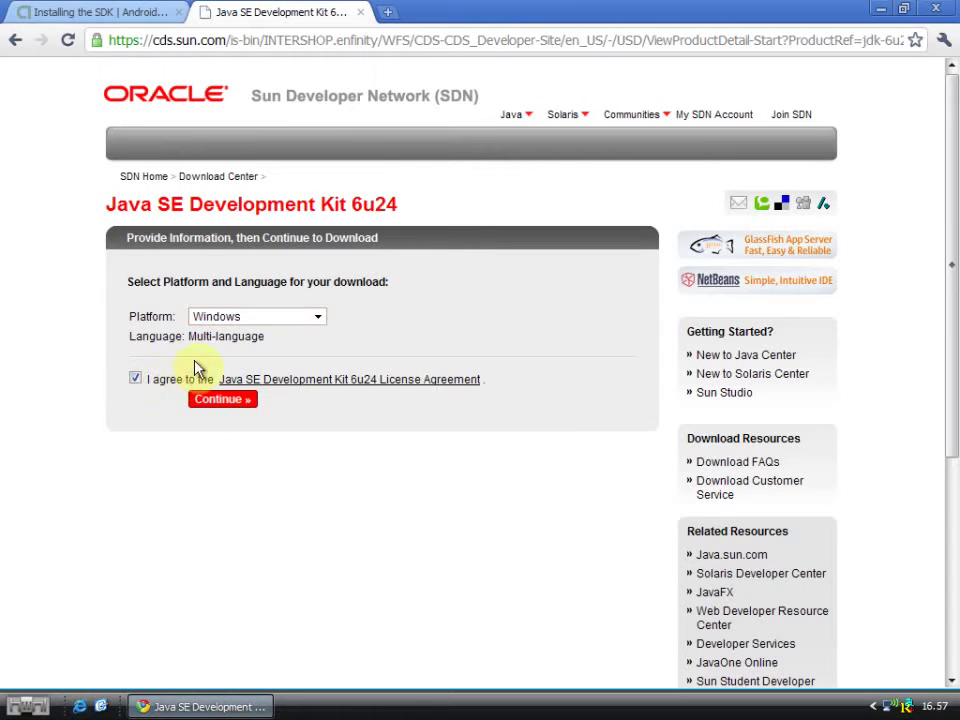
left_click(218, 402)
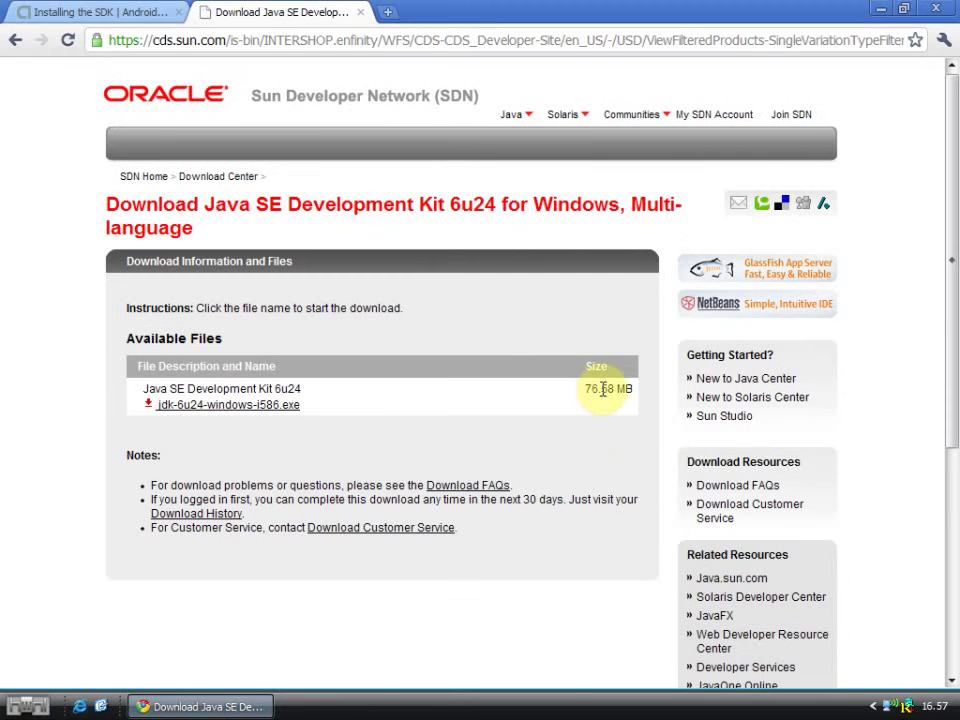
left_click(220, 407)
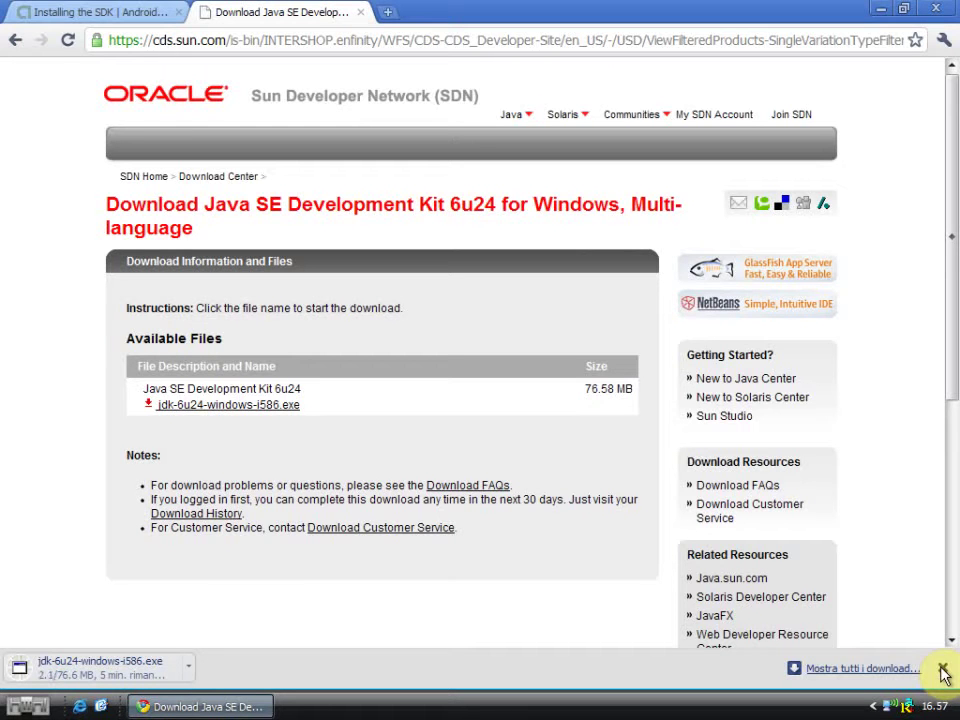
left_click(940, 667)
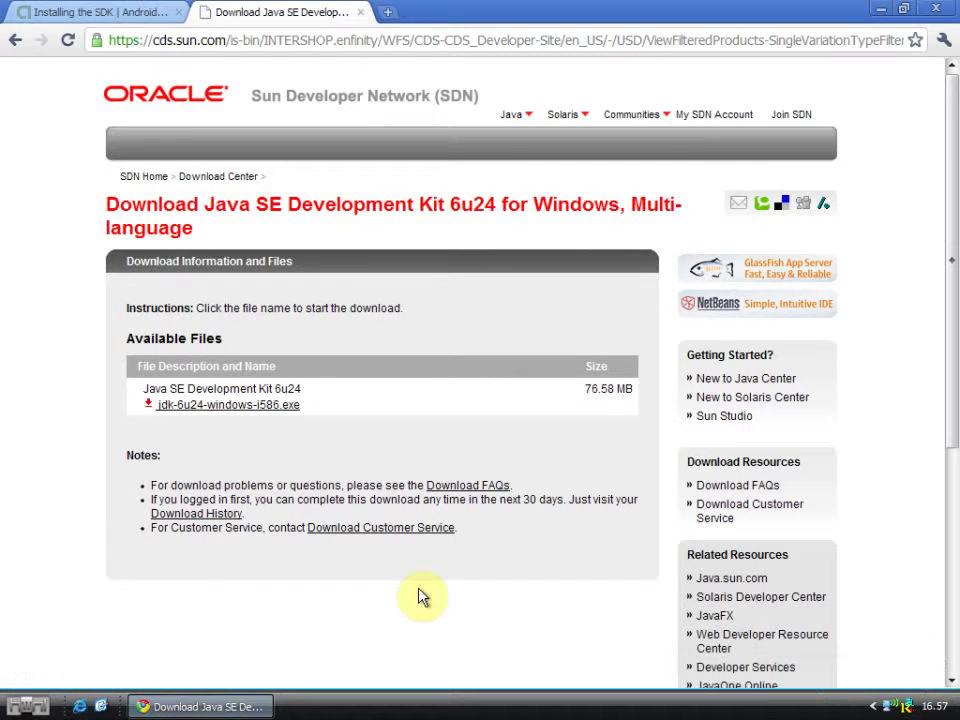
- Run jdk-6u24-windows-i586.exe from the AppInventor folder on the desktop, allowing it past the security warning
left_click(108, 706)
double_click(474, 184)
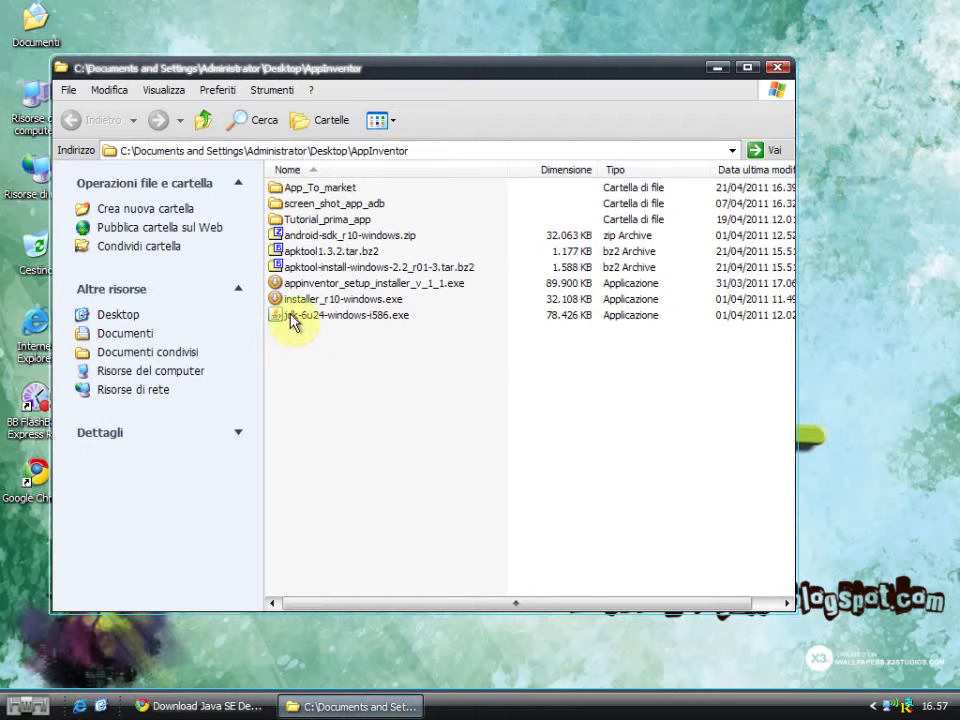
left_click(325, 320)
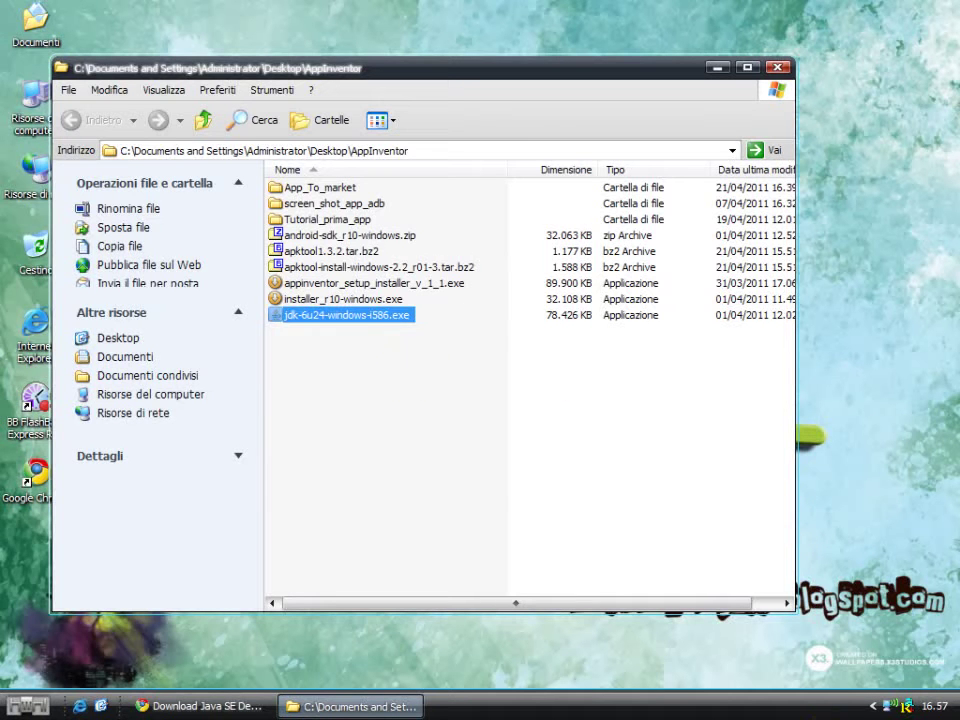
key("Return")
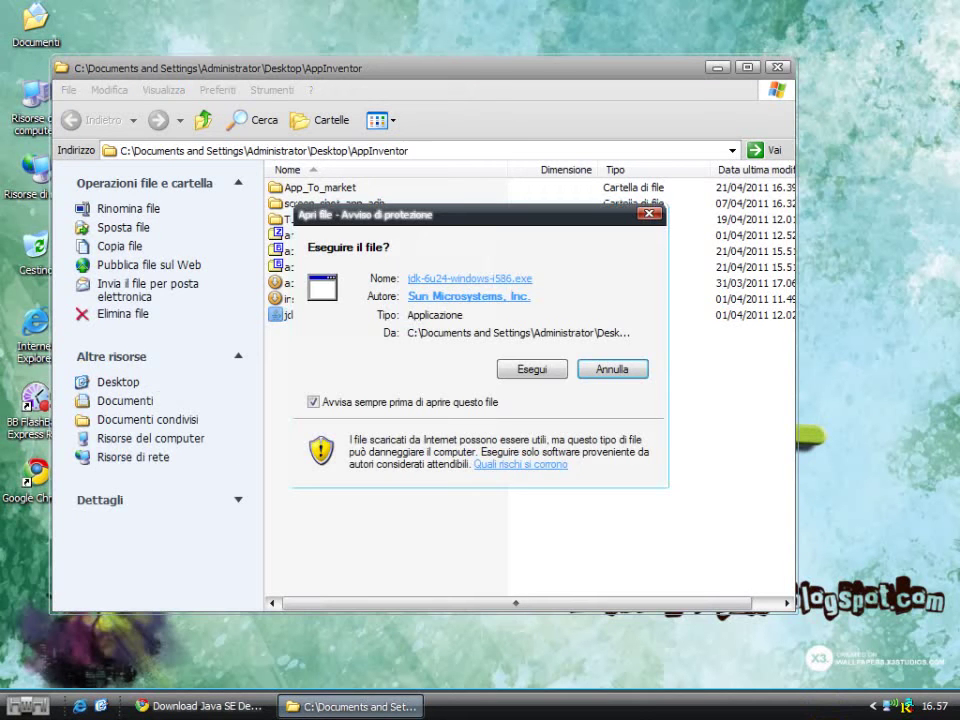
left_click(527, 372)
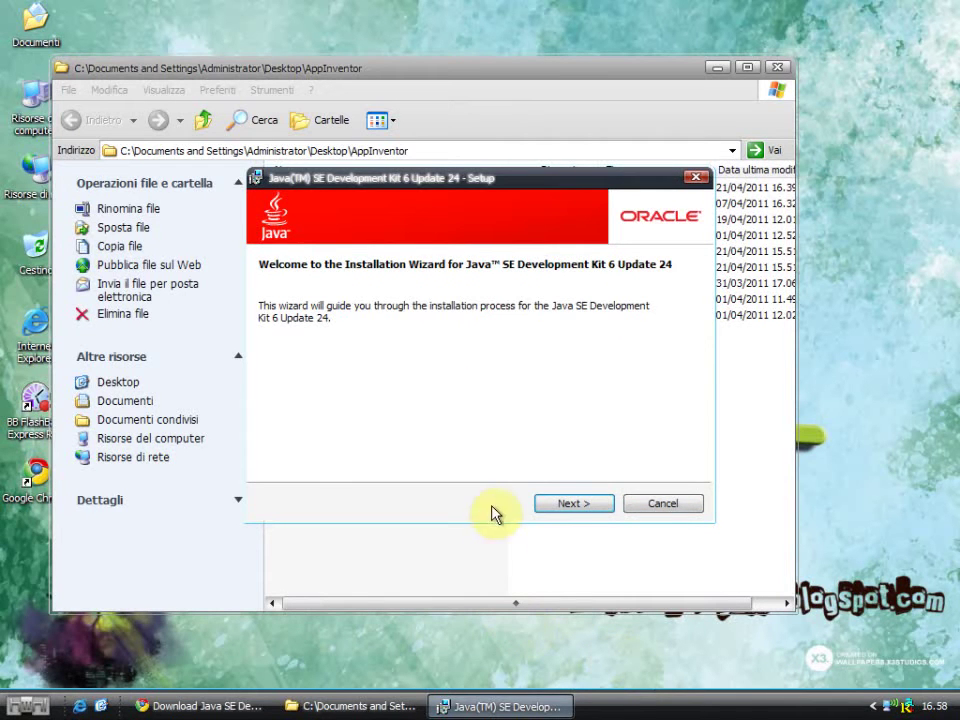
- Install the Java SE Development Kit 6 Update 24 with the default features and location, and finish the wizard
left_click(565, 506)
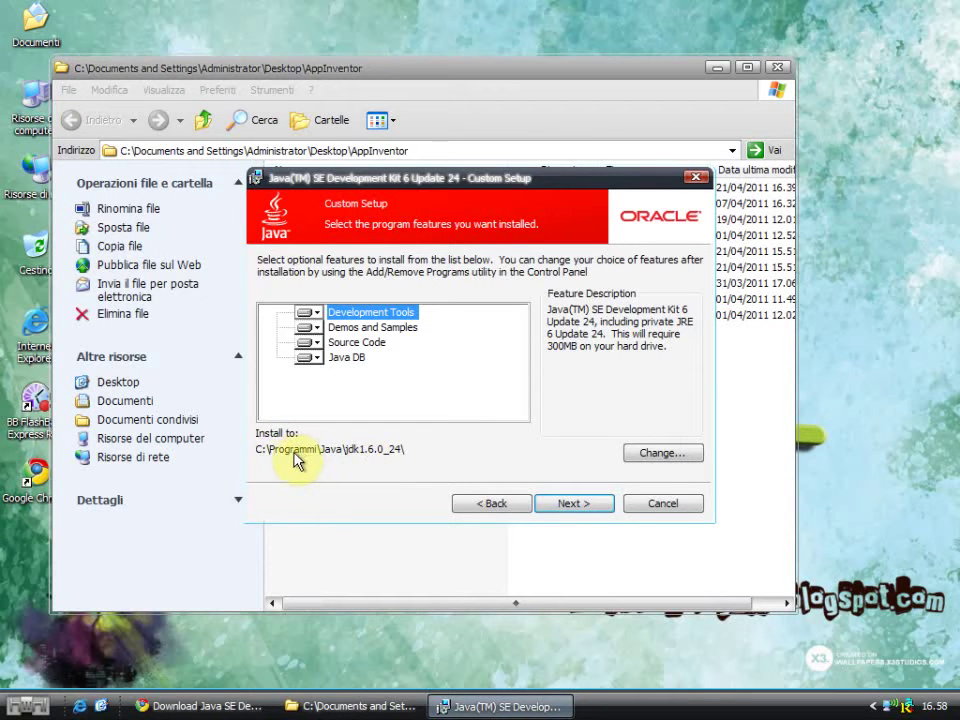
left_click(600, 505)
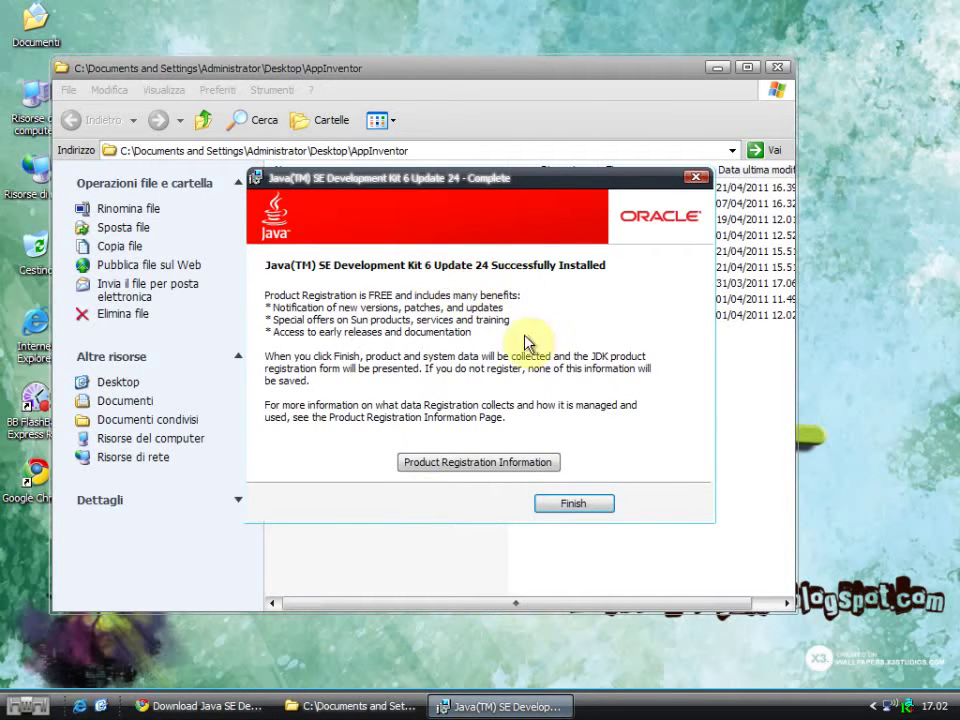
left_click(559, 505)
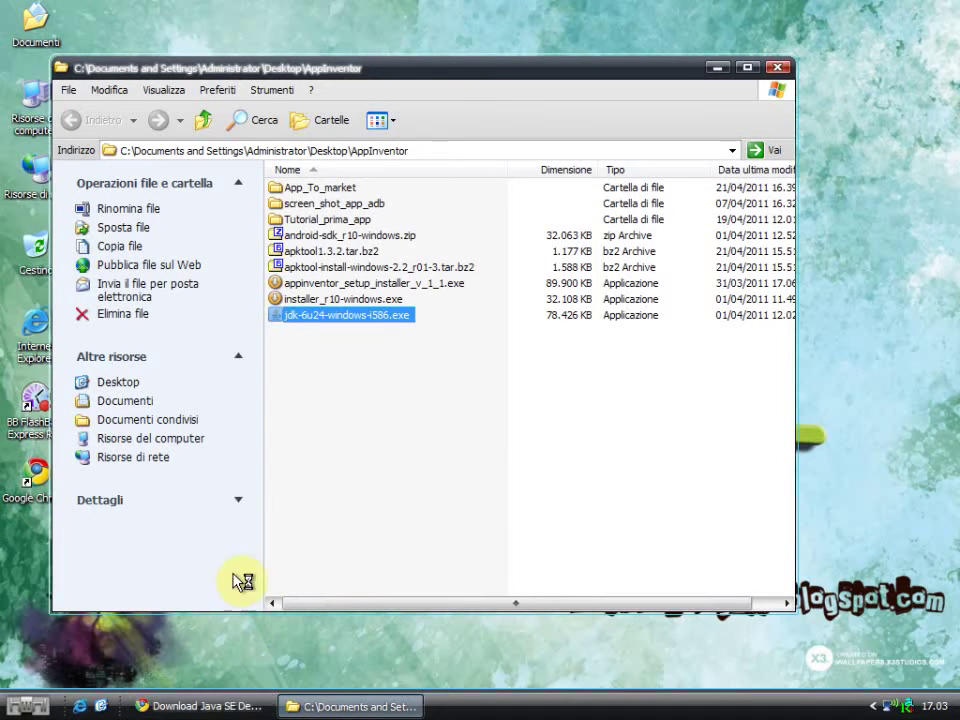
- Switch to Chrome, dismiss the JDK registration page and return to the Installing the SDK guide
left_click(195, 708)
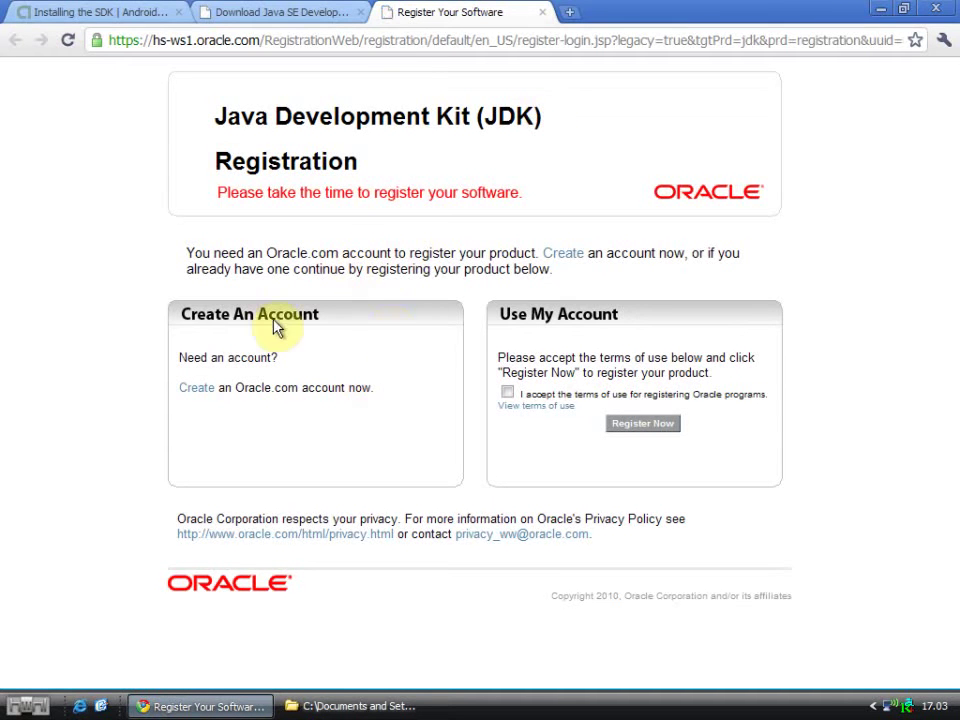
left_click(543, 14)
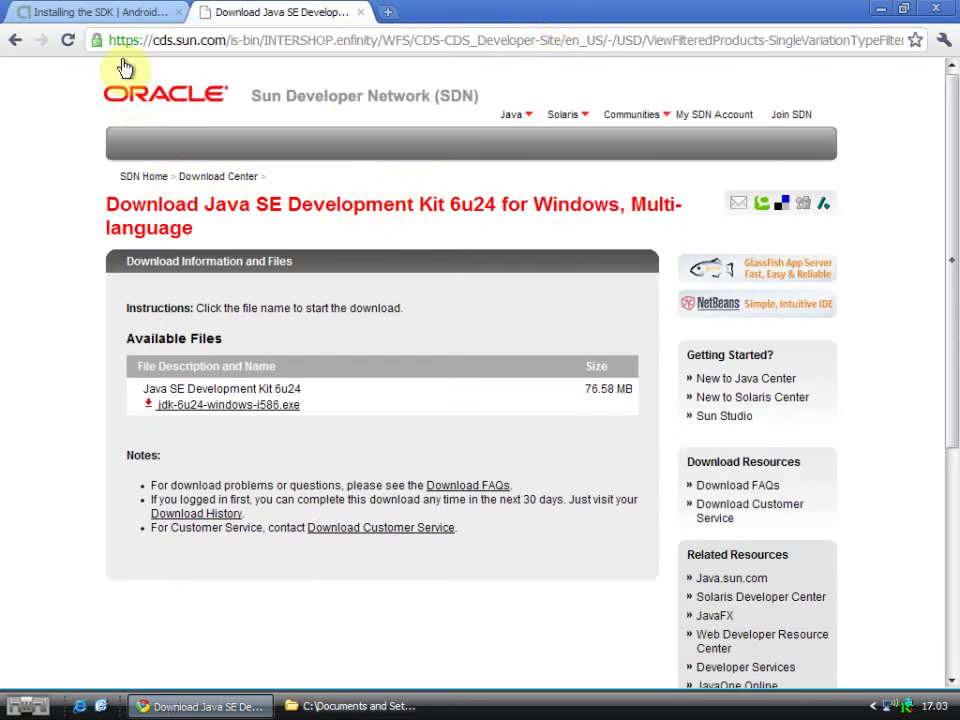
left_click(98, 14)
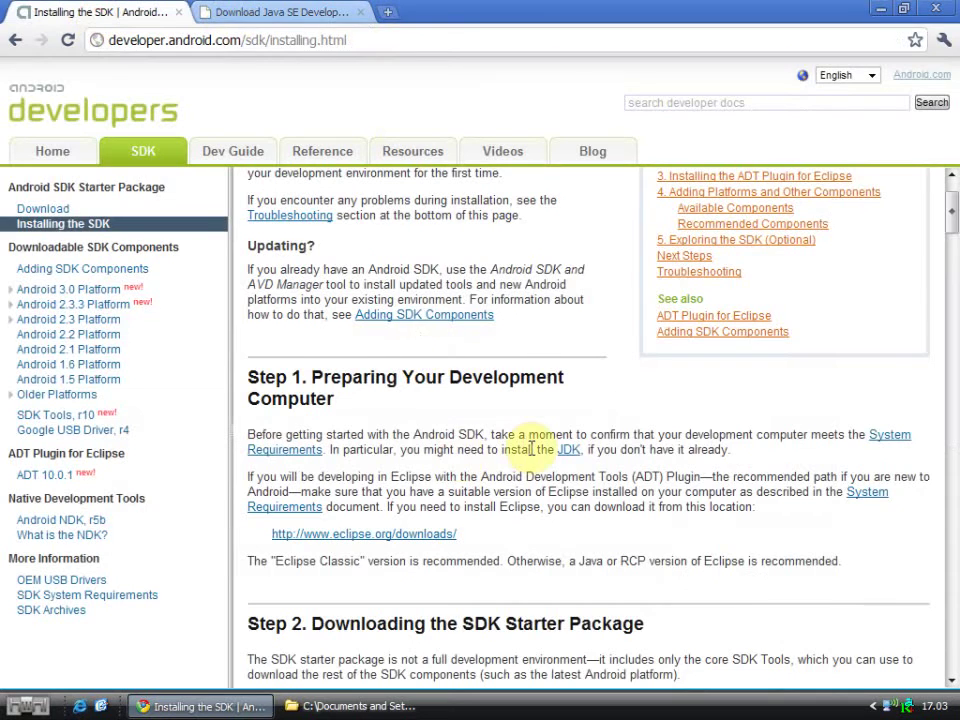
- Open the SDK download page from Step 2 of the guide in a separate tab and download installer_r10-windows.exe
scroll(598, 449, "down", 2)
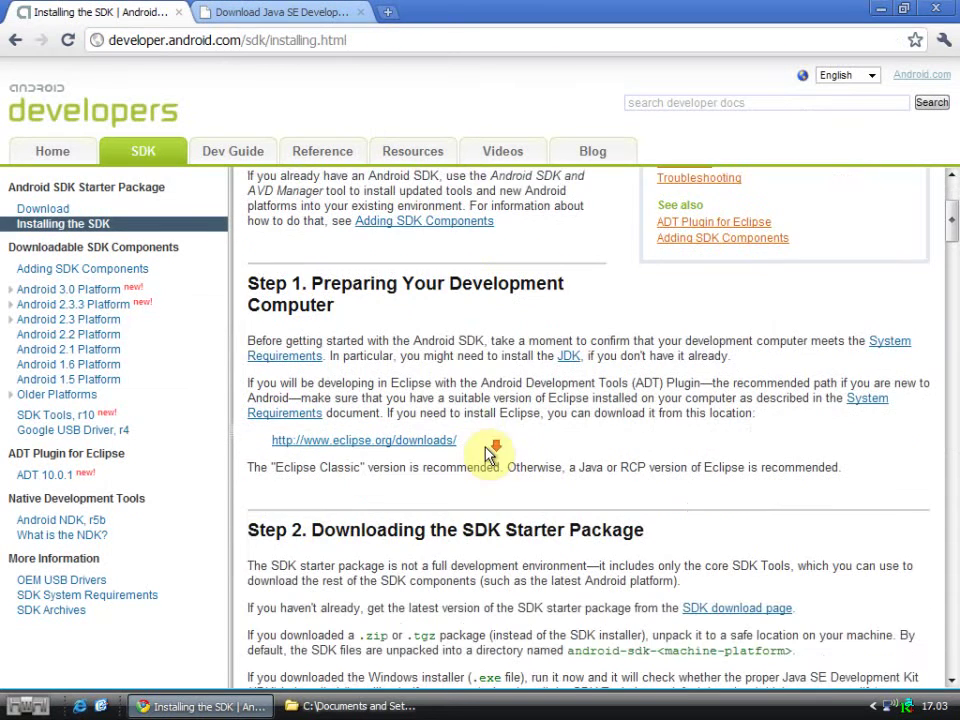
scroll(606, 433, "down", 4)
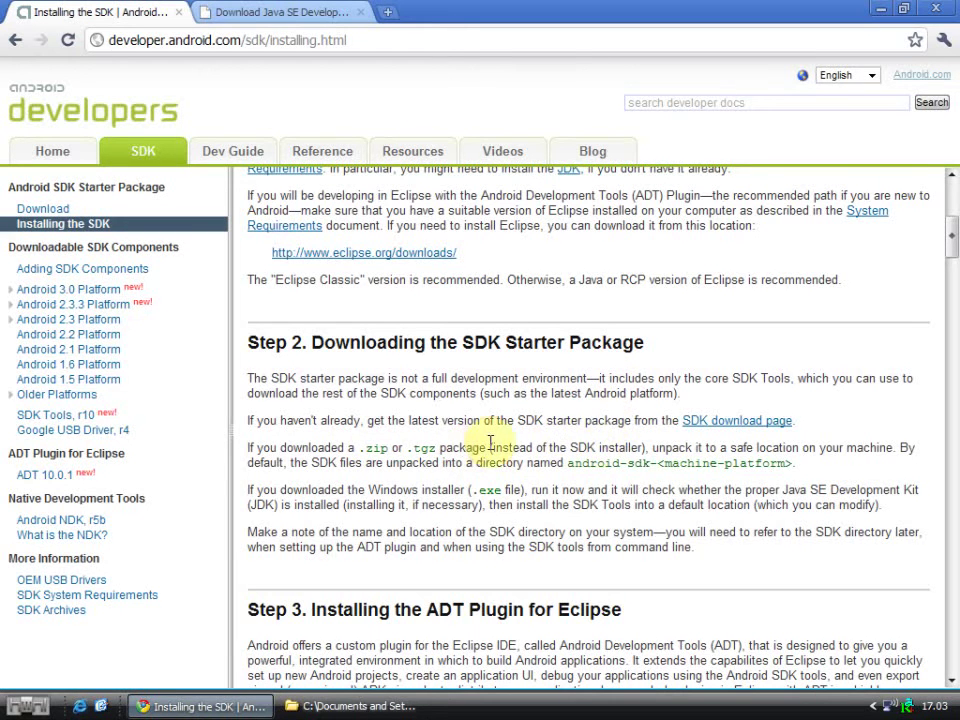
middle_click(735, 428)
left_click(450, 14)
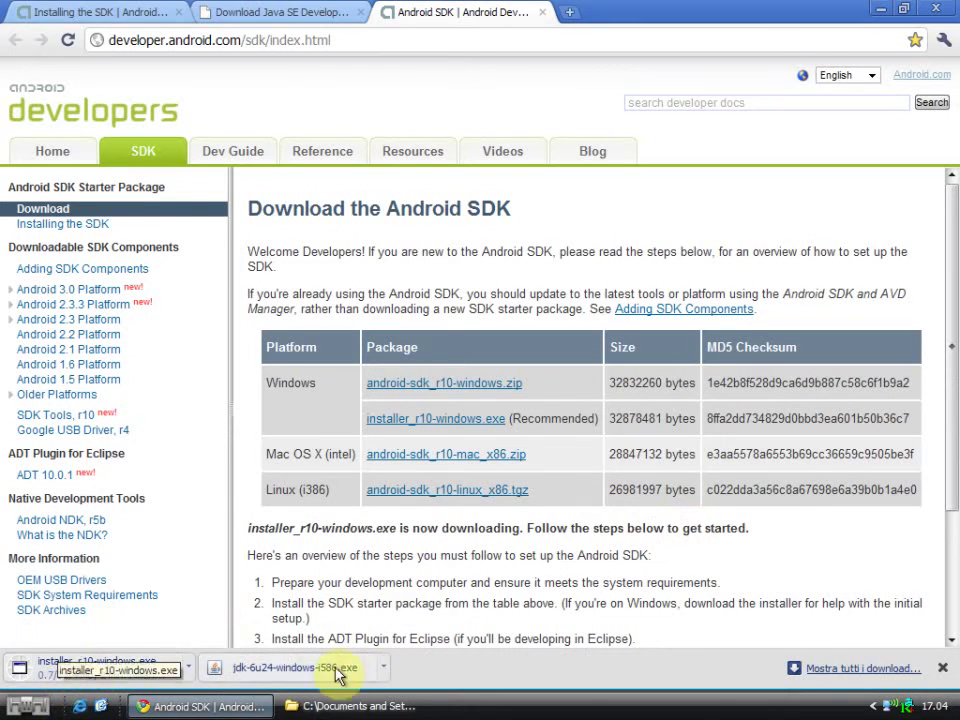
left_click(939, 670)
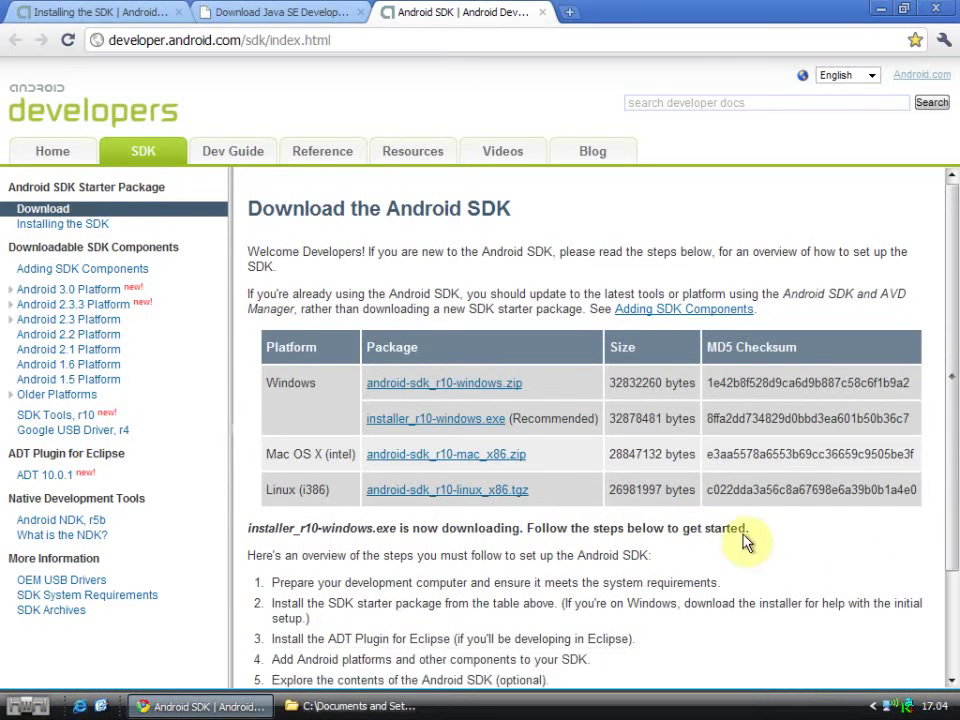
- Run installer_r10-windows.exe from the AppInventor folder and allow it to start
left_click(347, 706)
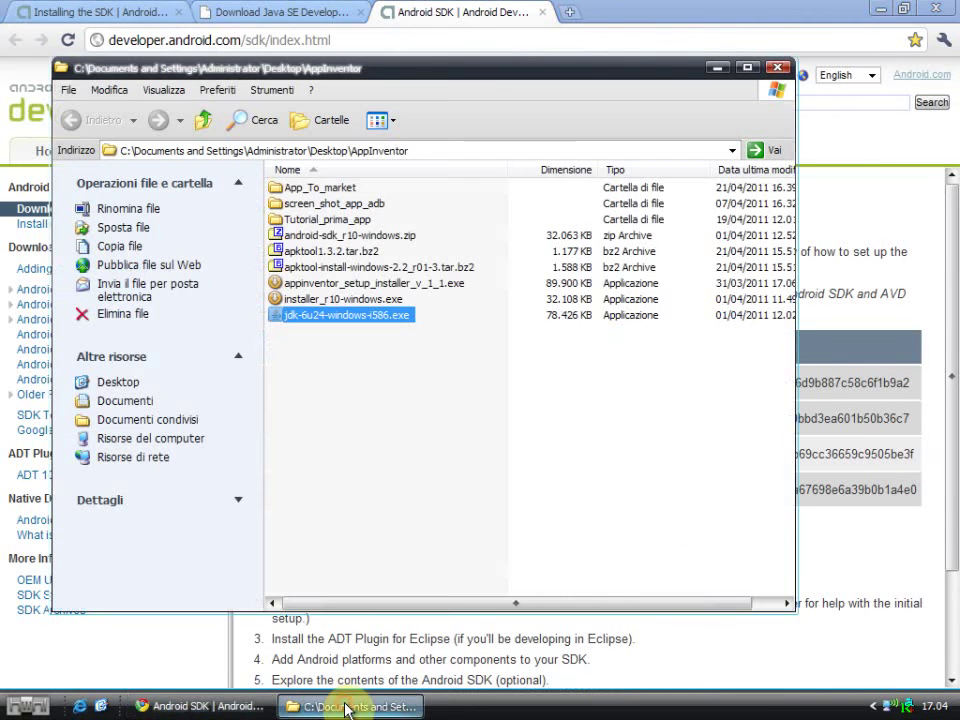
double_click(316, 301)
left_click(516, 372)
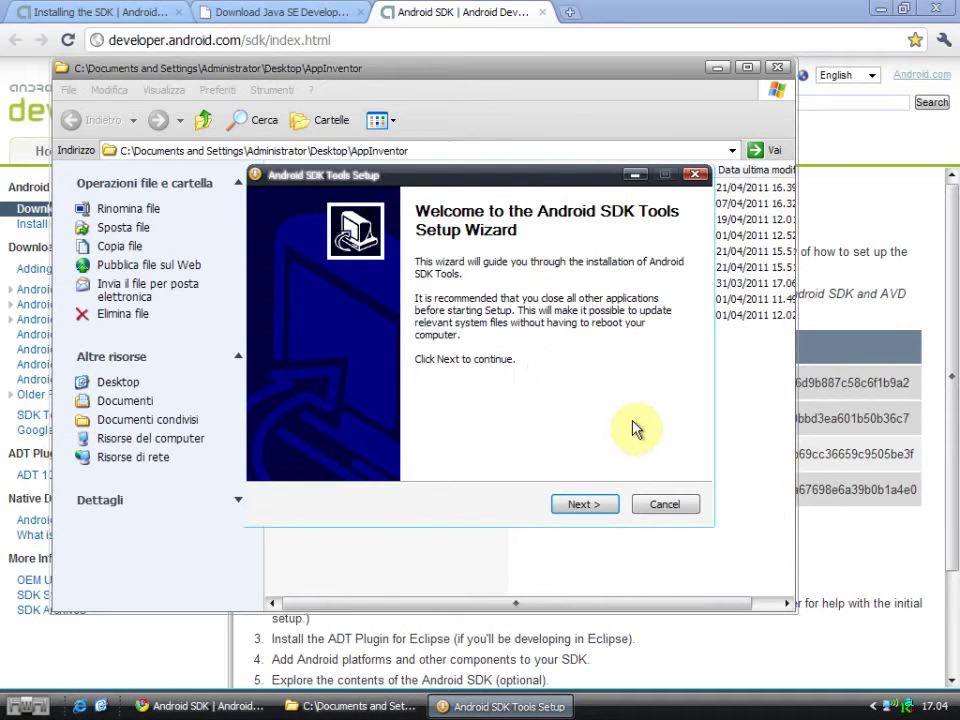
- Proceed to the JDK check in the Android SDK Tools setup, then go back and repeat the detection
left_click(582, 508)
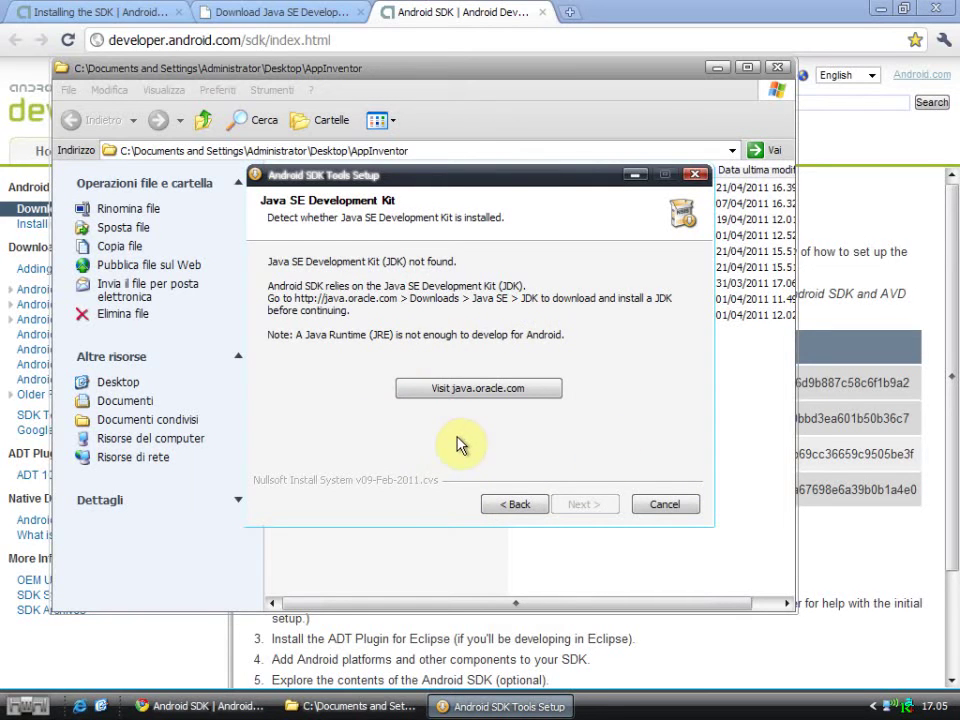
left_click(515, 508)
left_click(582, 508)
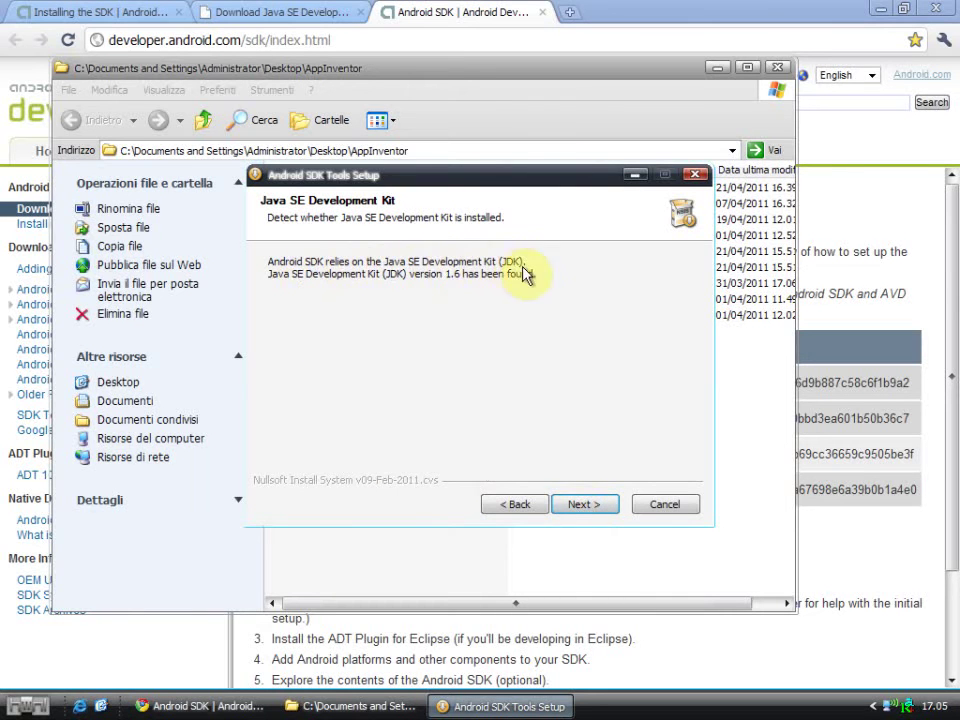
- Install Android SDK Tools in C:\Programmi\Android\android-sdk with the default Start Menu folder, and finish without starting SDK Manager
left_click(587, 507)
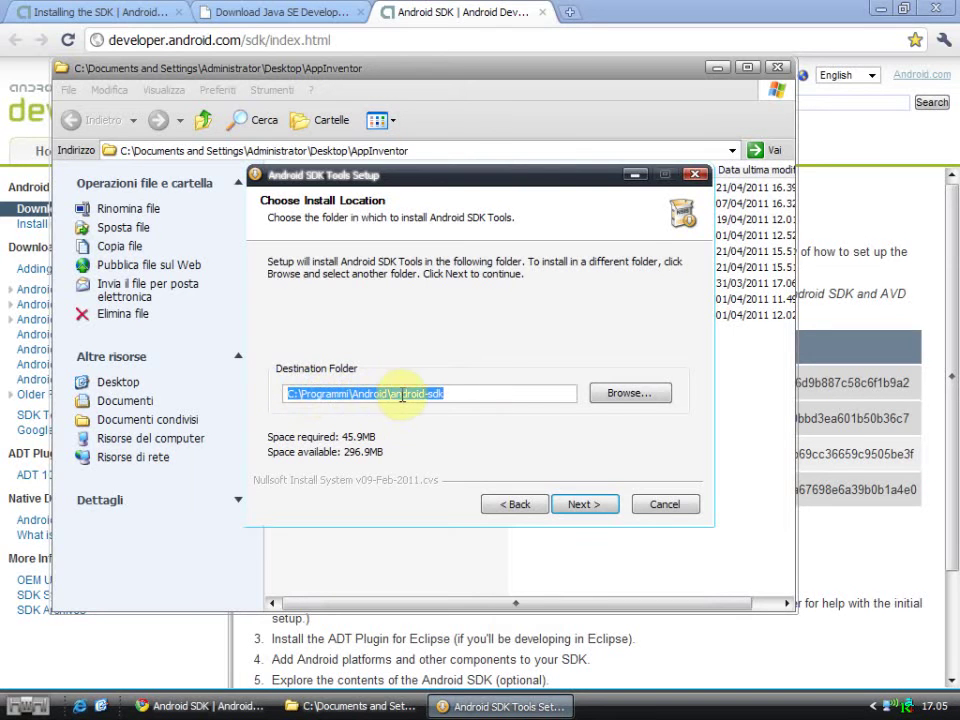
left_click(602, 507)
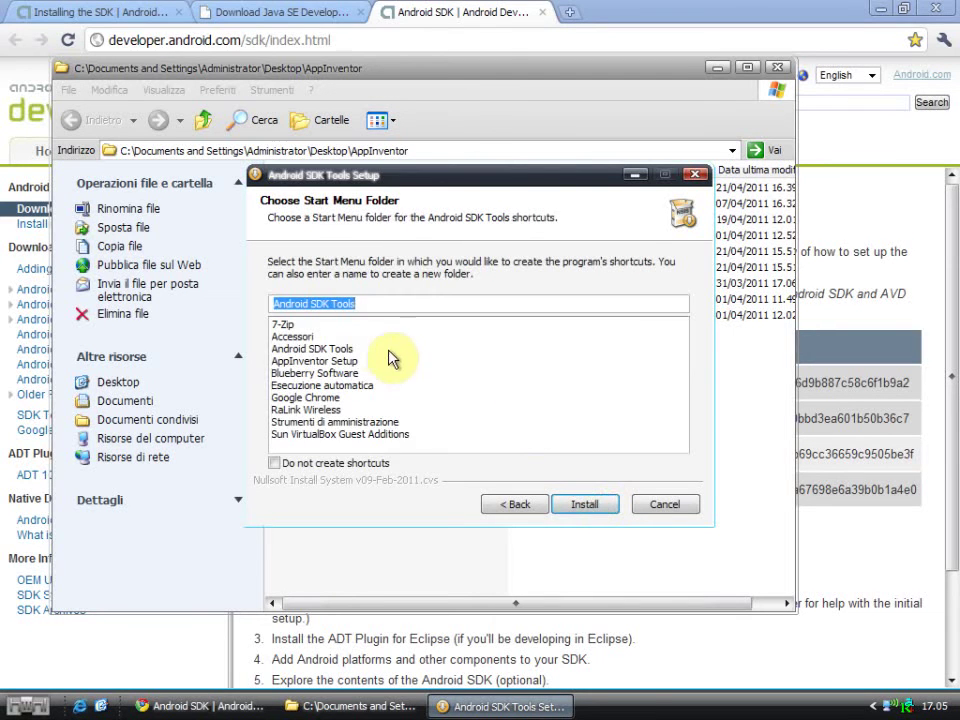
left_click(589, 506)
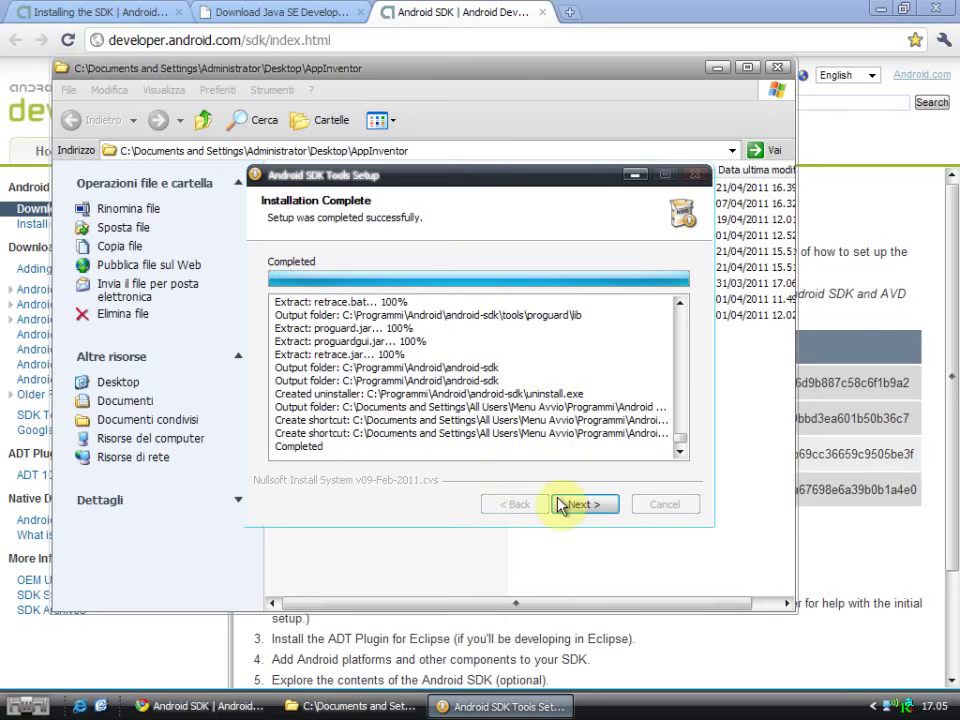
left_click(566, 505)
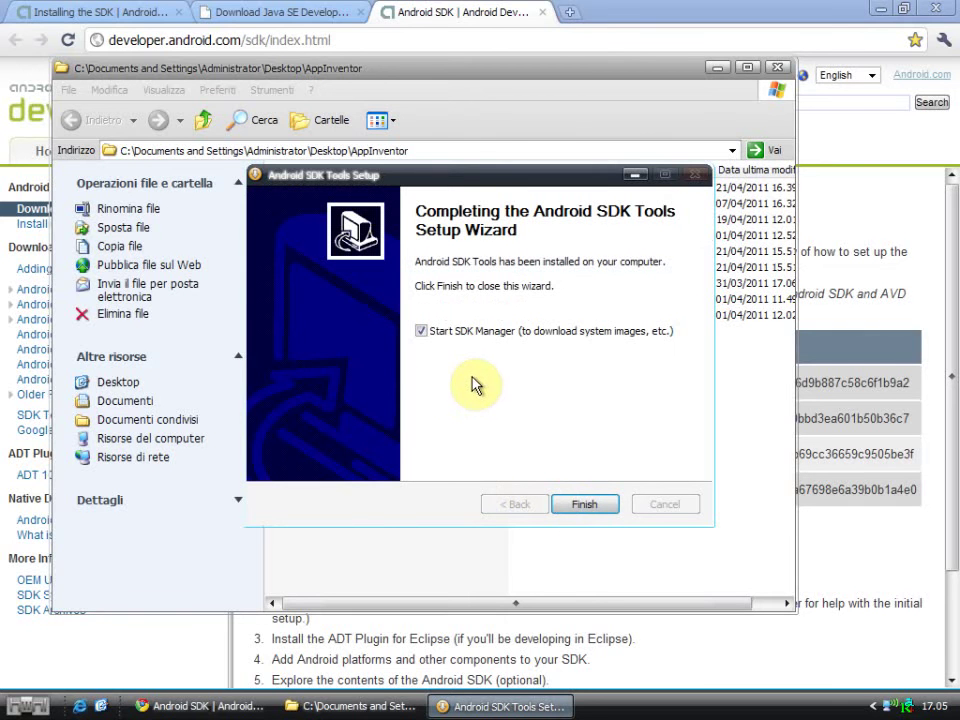
left_click(421, 333)
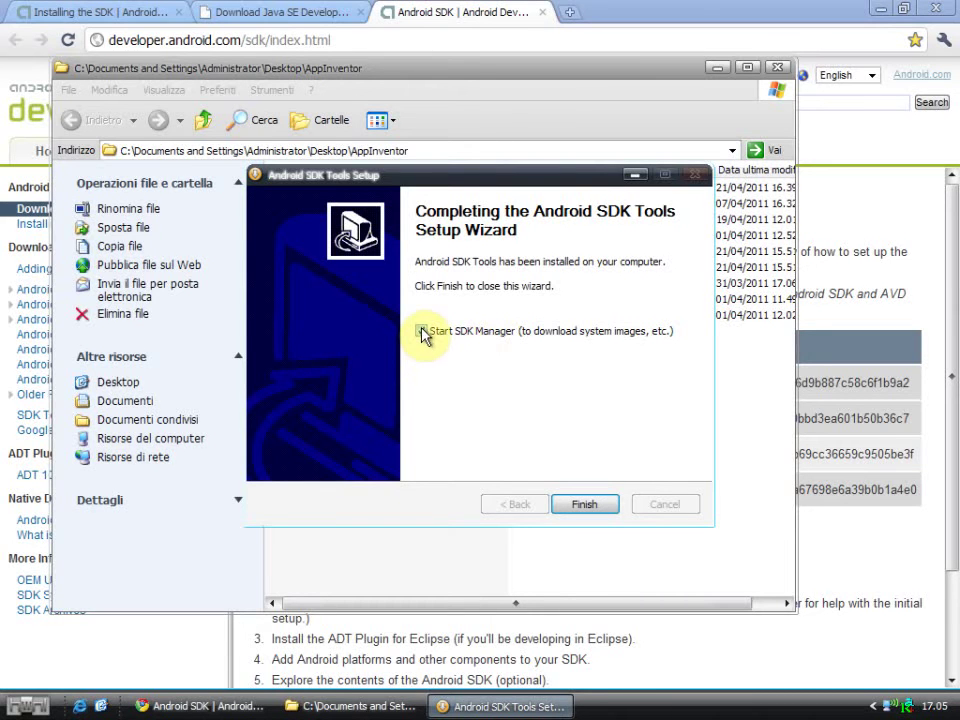
left_click(585, 506)
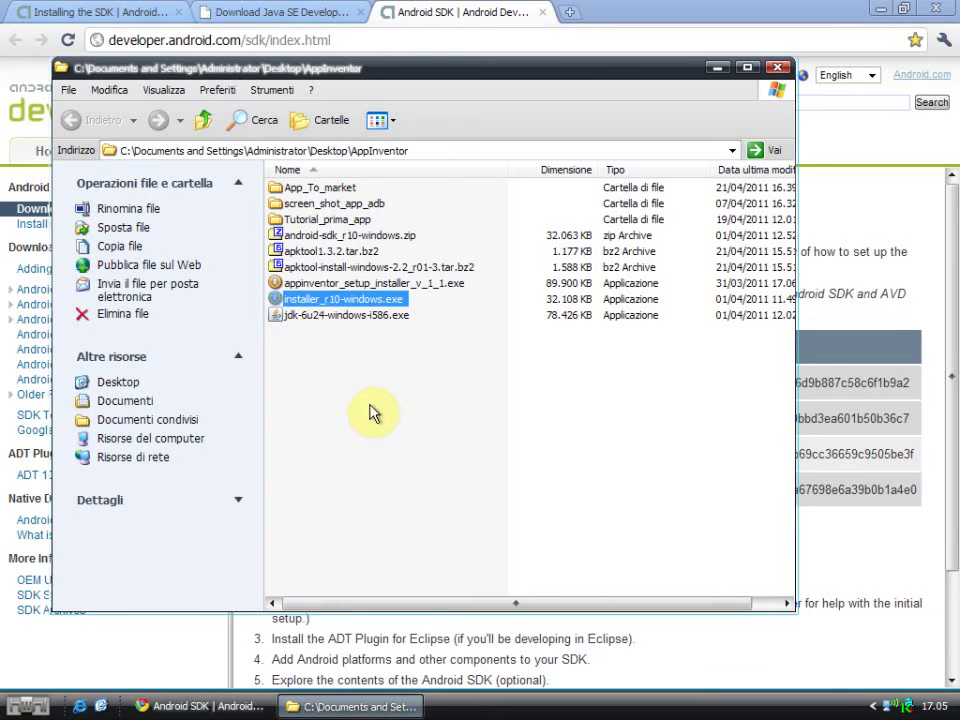
- Browse from My Computer to C:\Programmi\Java\jdk1.6.0_24\bin and reposition the folder window to uncover the desktop icons
left_click(101, 705)
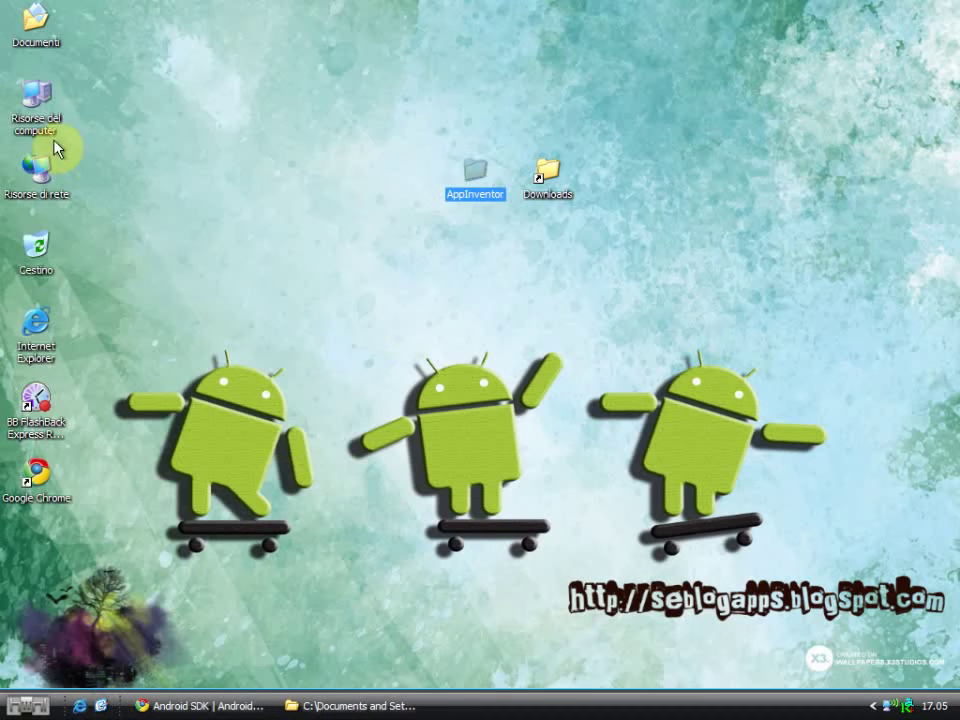
double_click(37, 100)
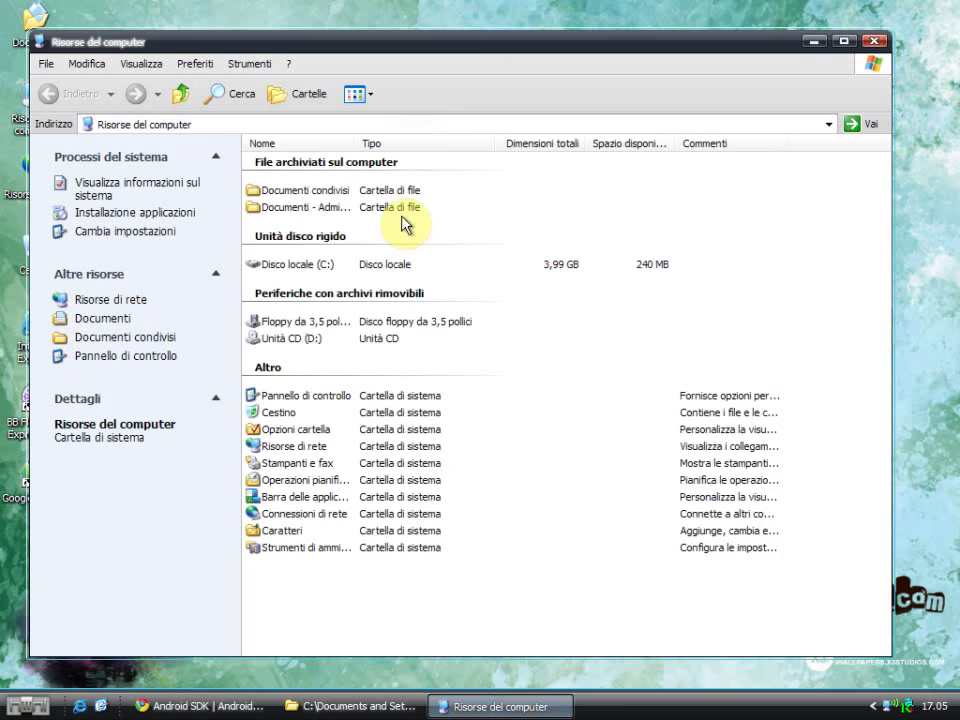
double_click(281, 264)
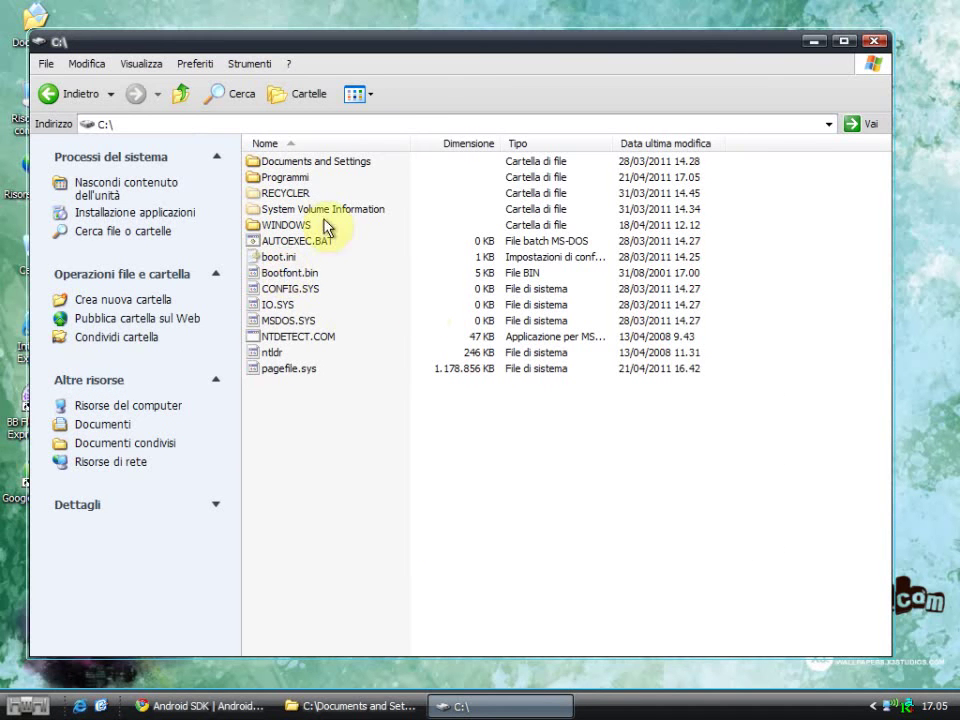
double_click(290, 178)
left_click(266, 305)
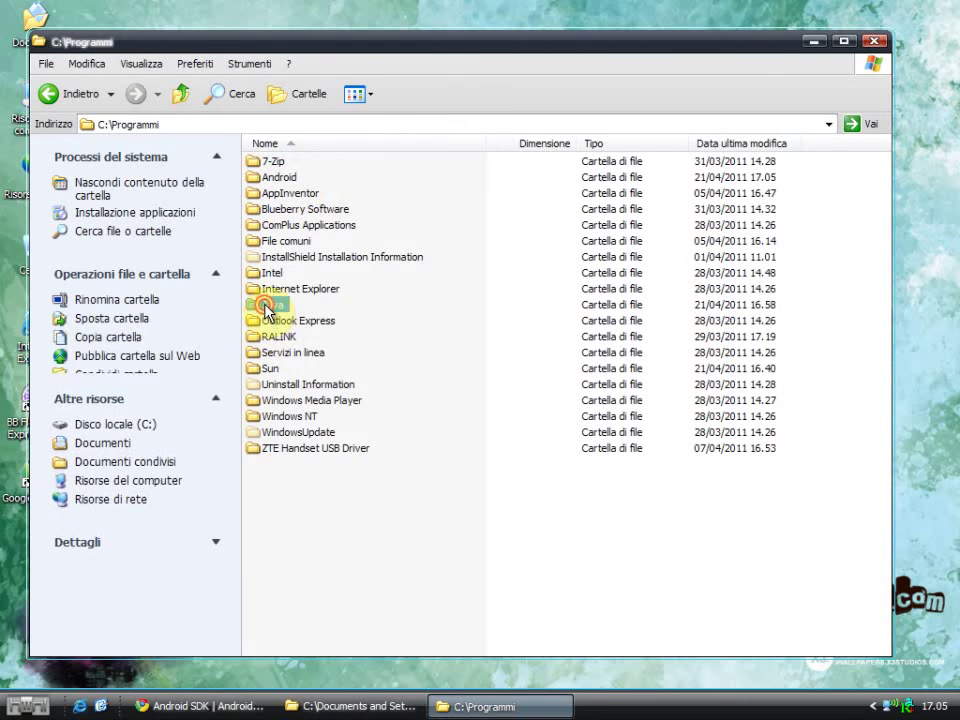
double_click(266, 308)
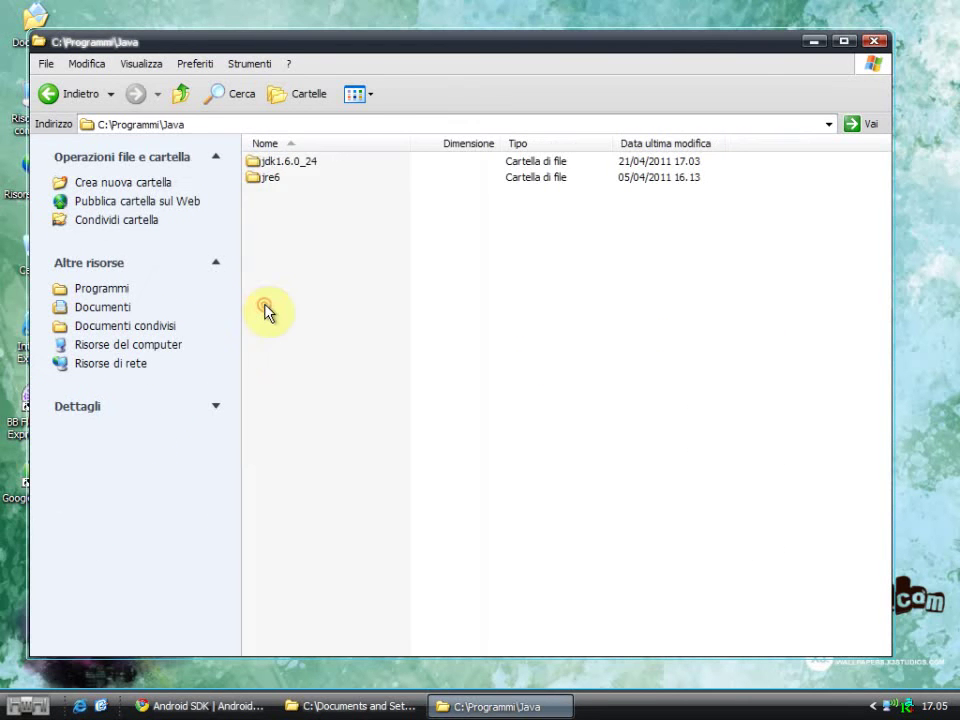
double_click(290, 162)
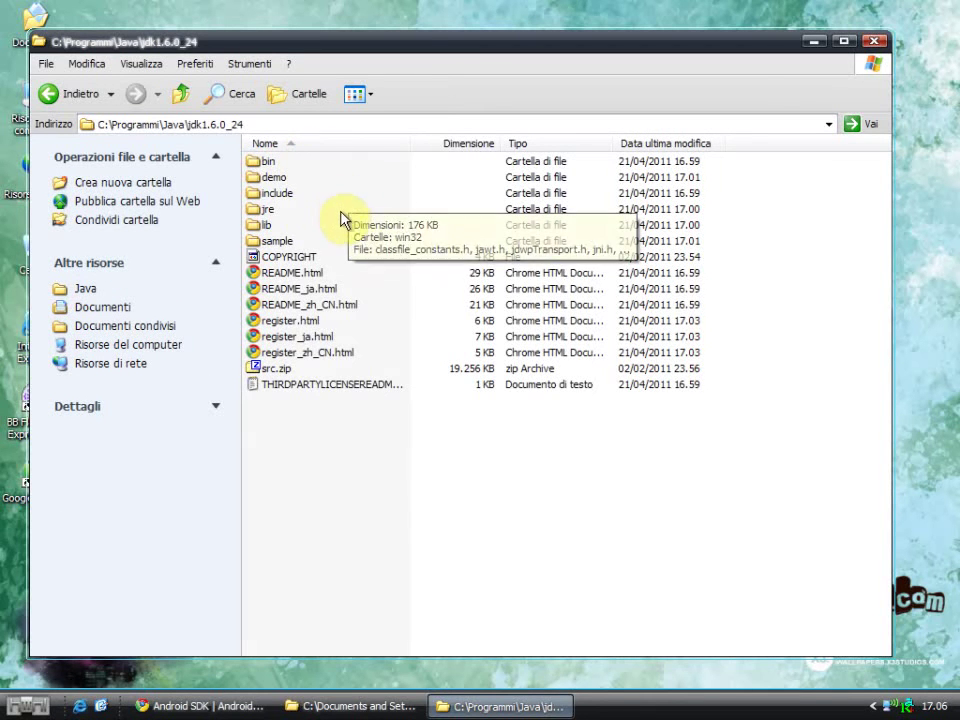
double_click(256, 166)
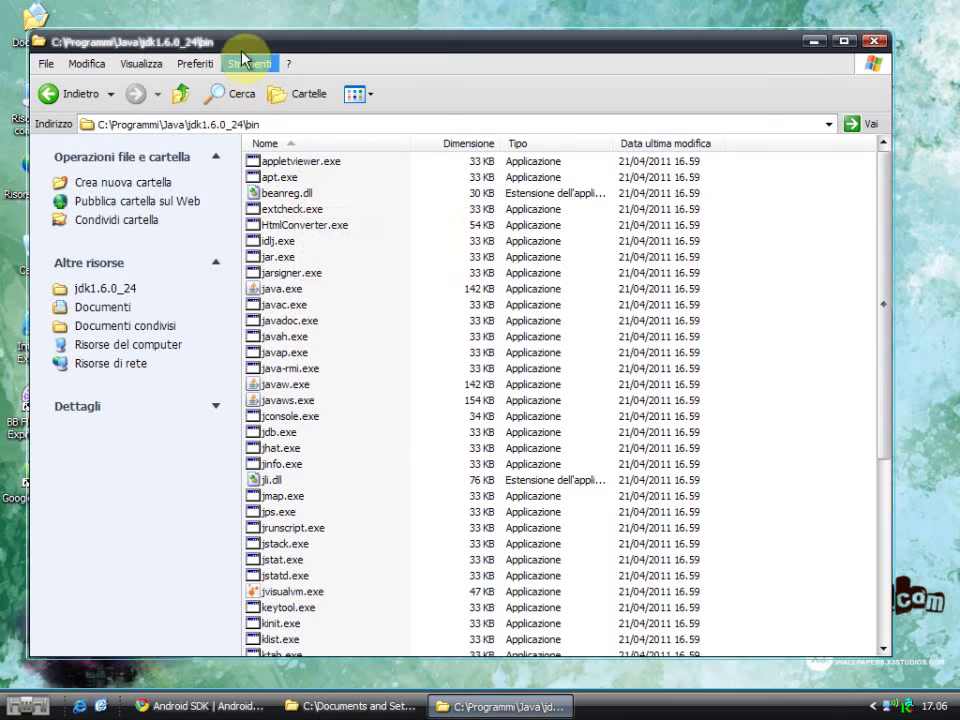
left_click_drag(247, 45, 289, 35)
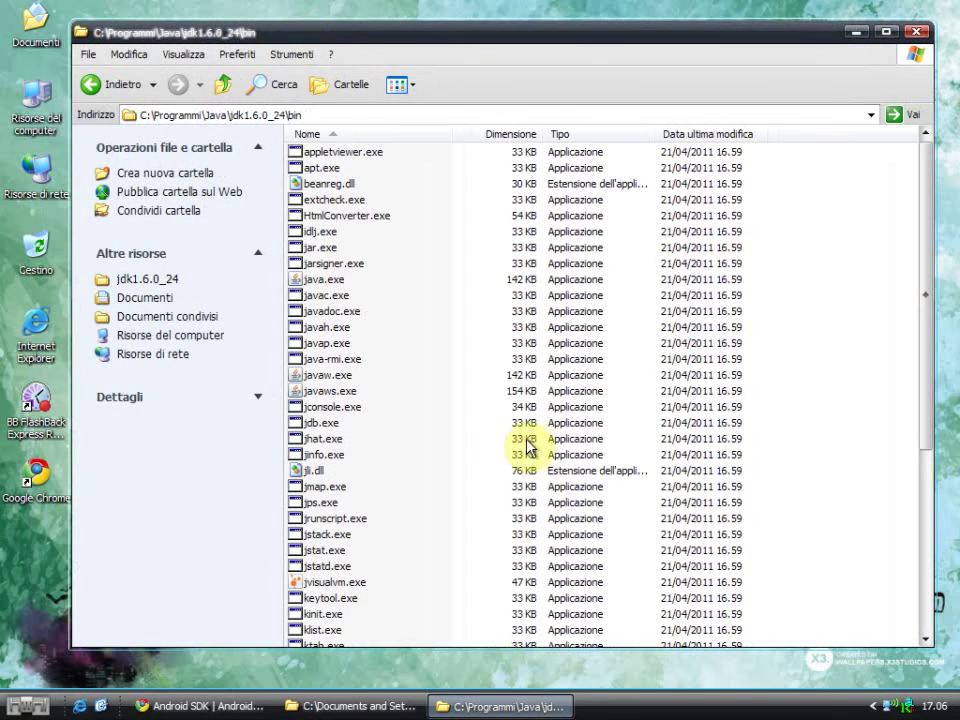
- Open a command prompt with cmd, place it below the folder's address bar and run javac to test the command
left_click(40, 703)
left_click(96, 615)
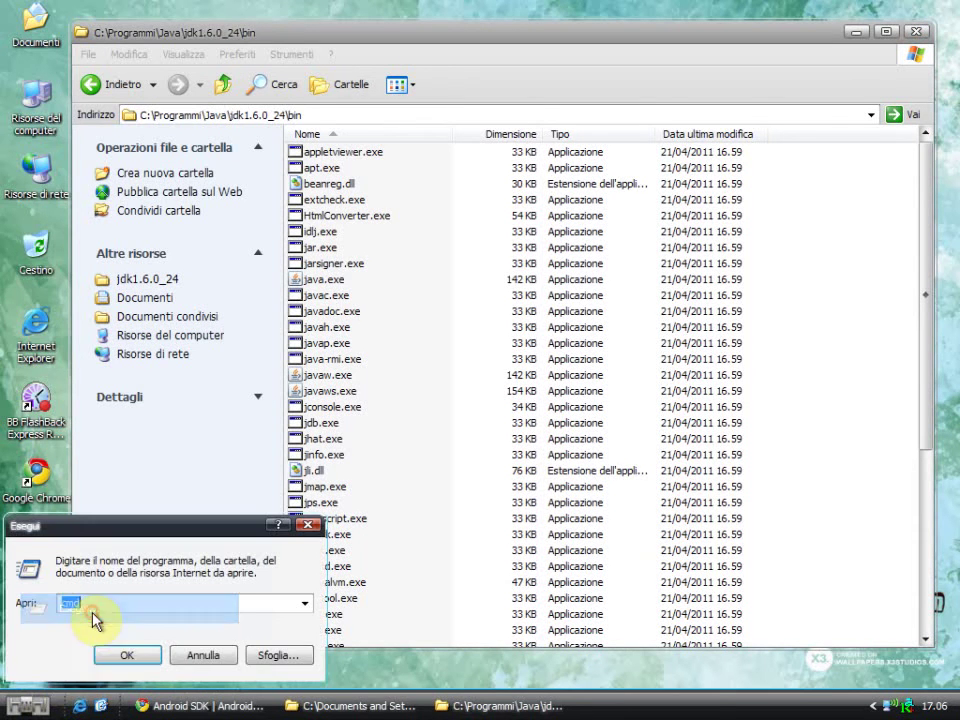
left_click(128, 655)
left_click_drag(225, 96, 266, 360)
type("javac")
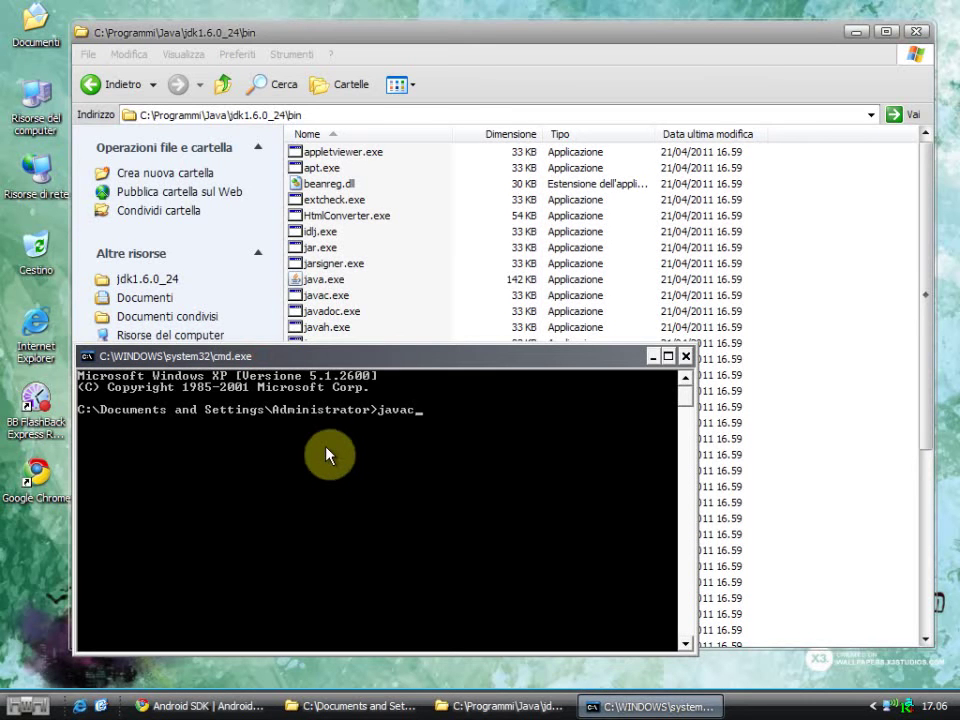
key("Return")
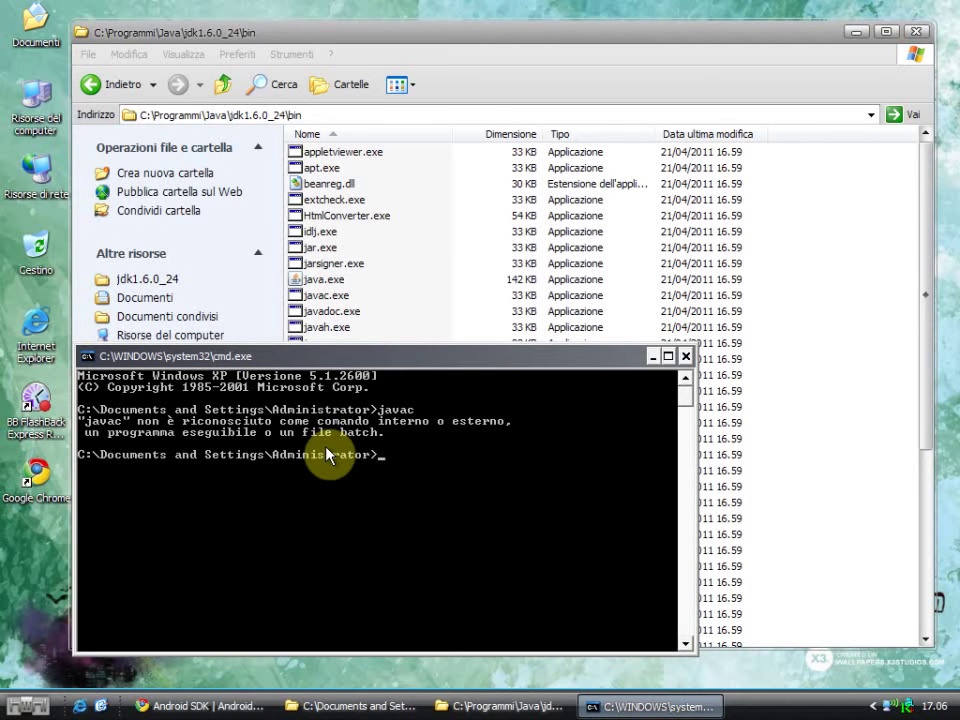
- Return to the JDK bin folder and copy its full path, C:\Programmi\Java\jdk1.6.0_24\bin
left_click(362, 44)
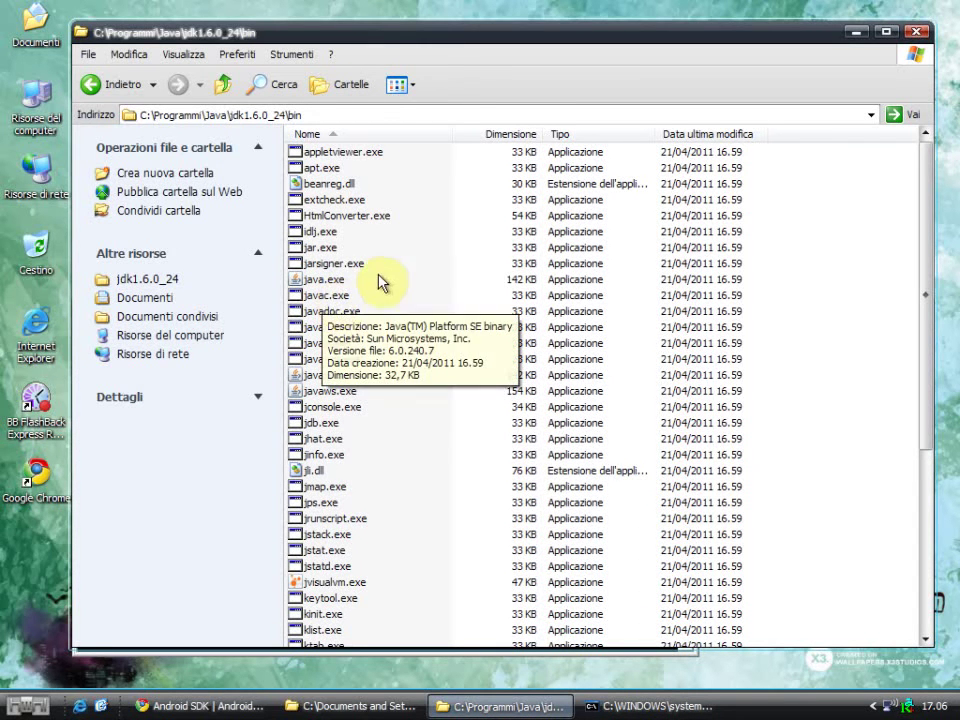
left_click(319, 115)
key("ctrl+c")
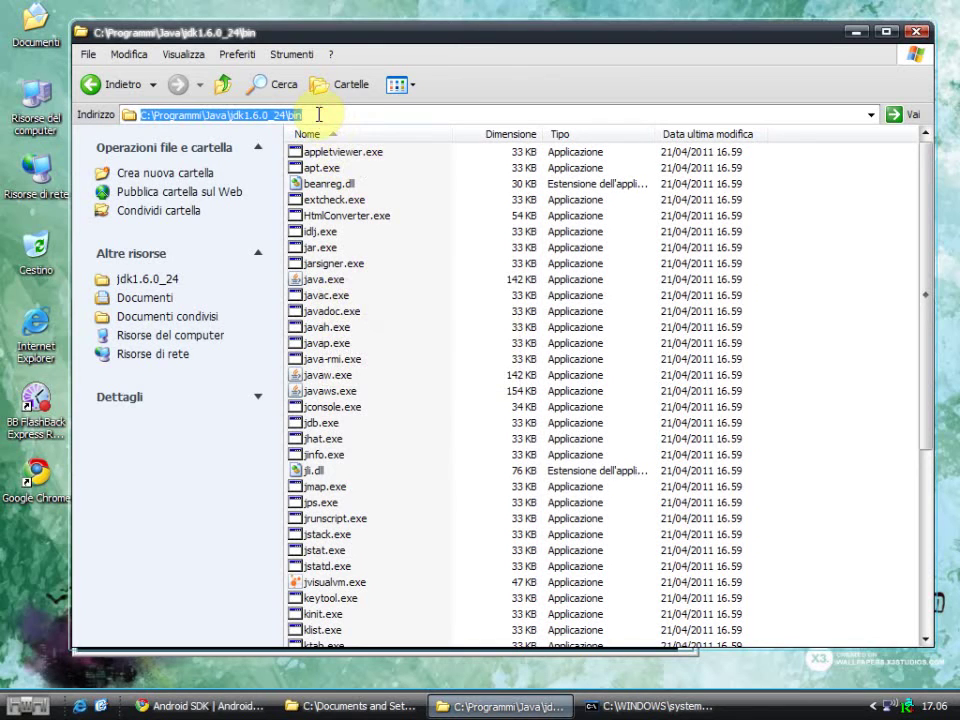
right_click(319, 117)
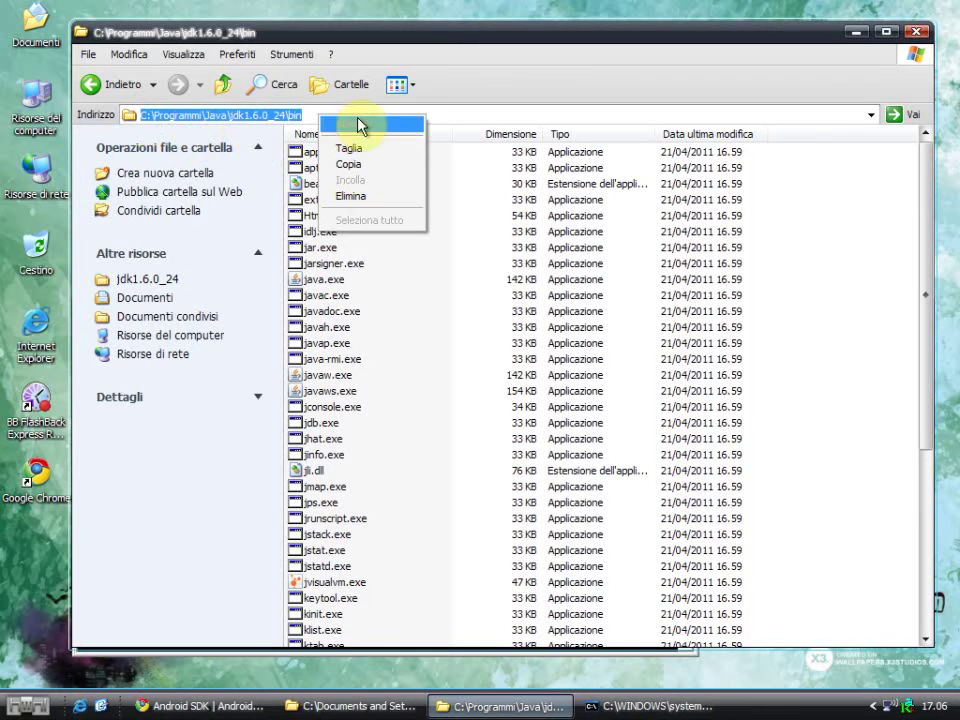
left_click(360, 168)
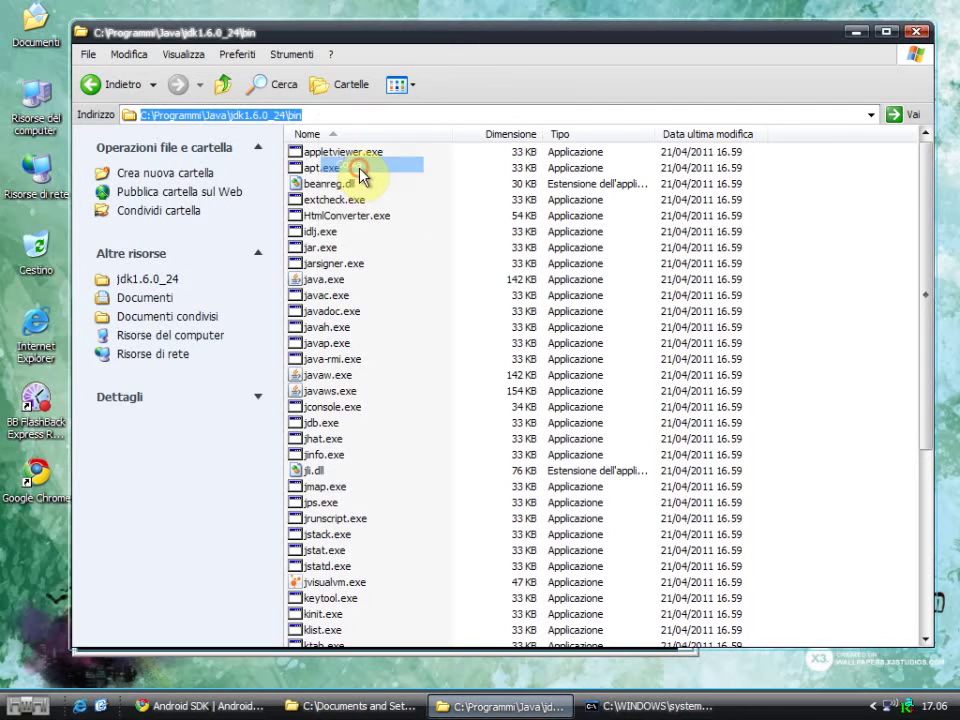
- Open the environment variables from the computer's advanced system properties
right_click(36, 100)
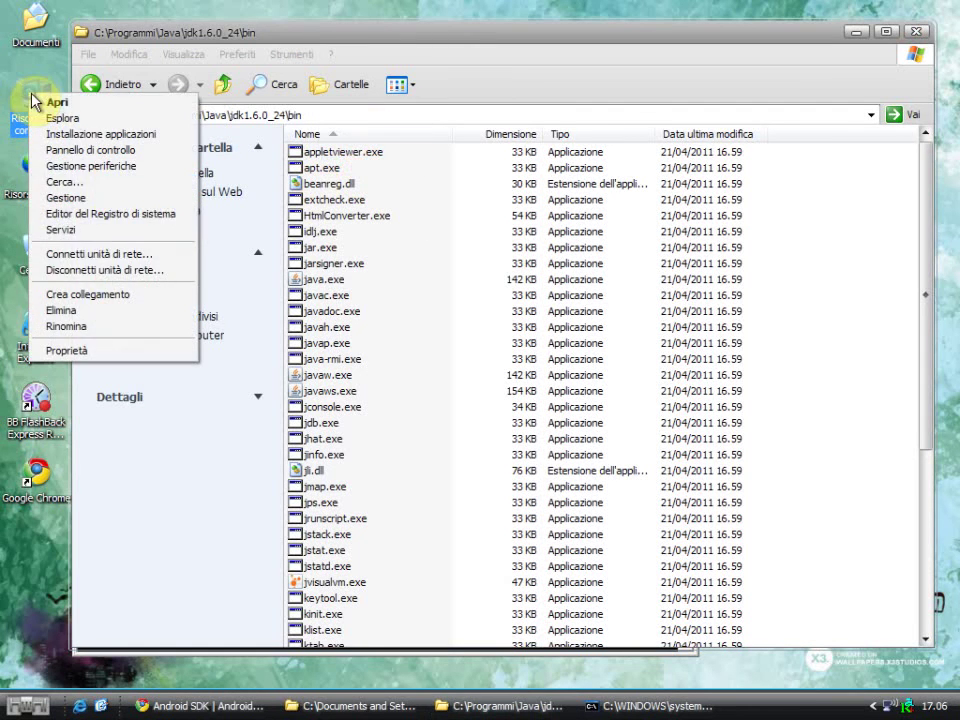
left_click(83, 352)
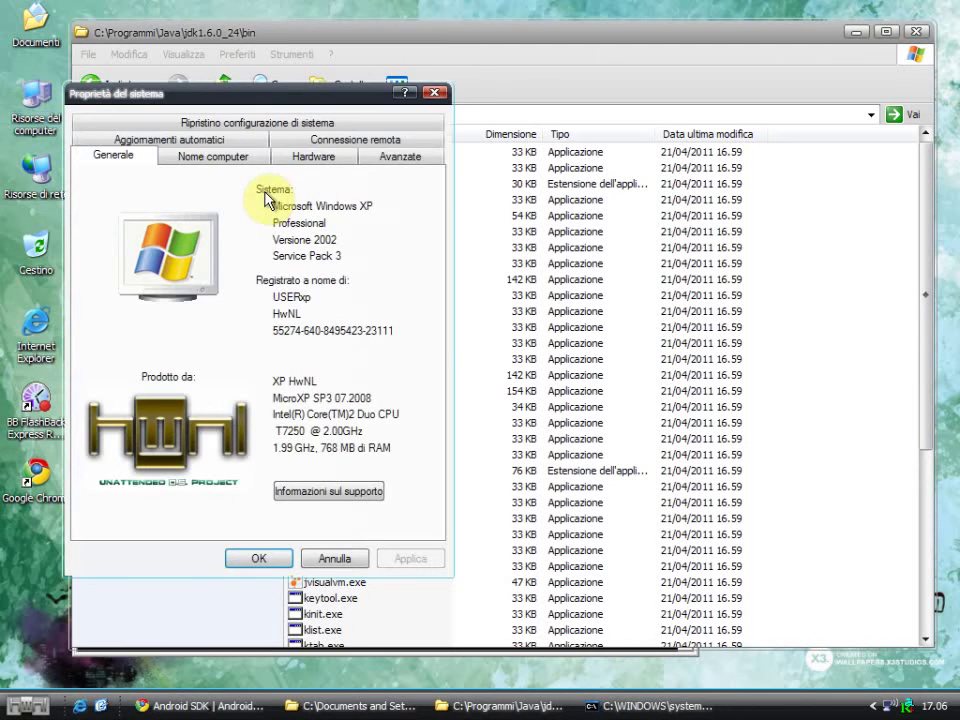
left_click(313, 156)
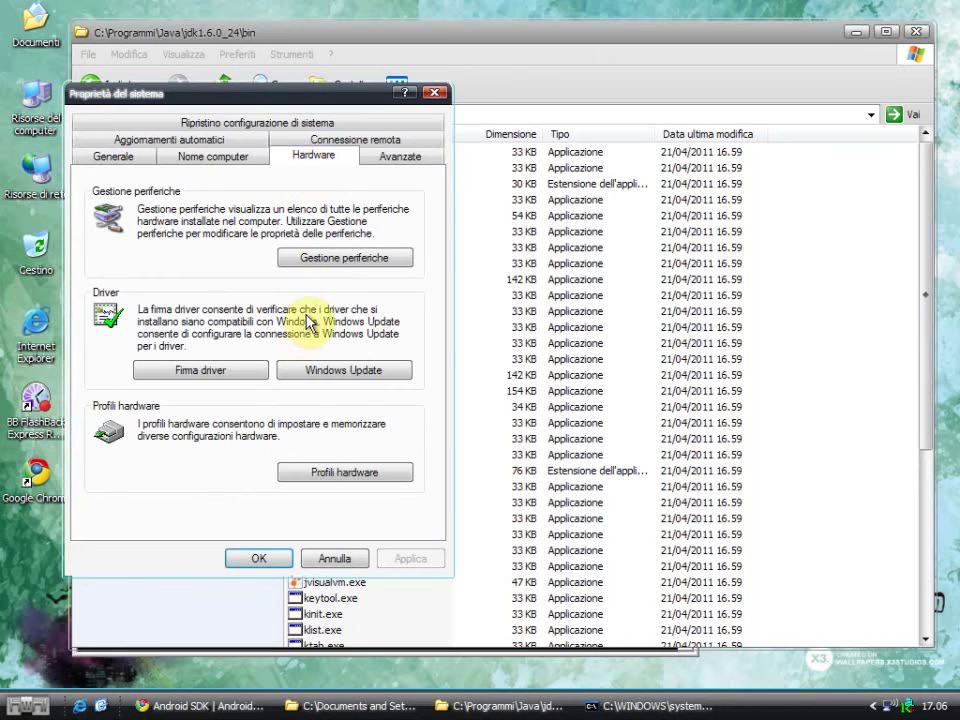
left_click(403, 156)
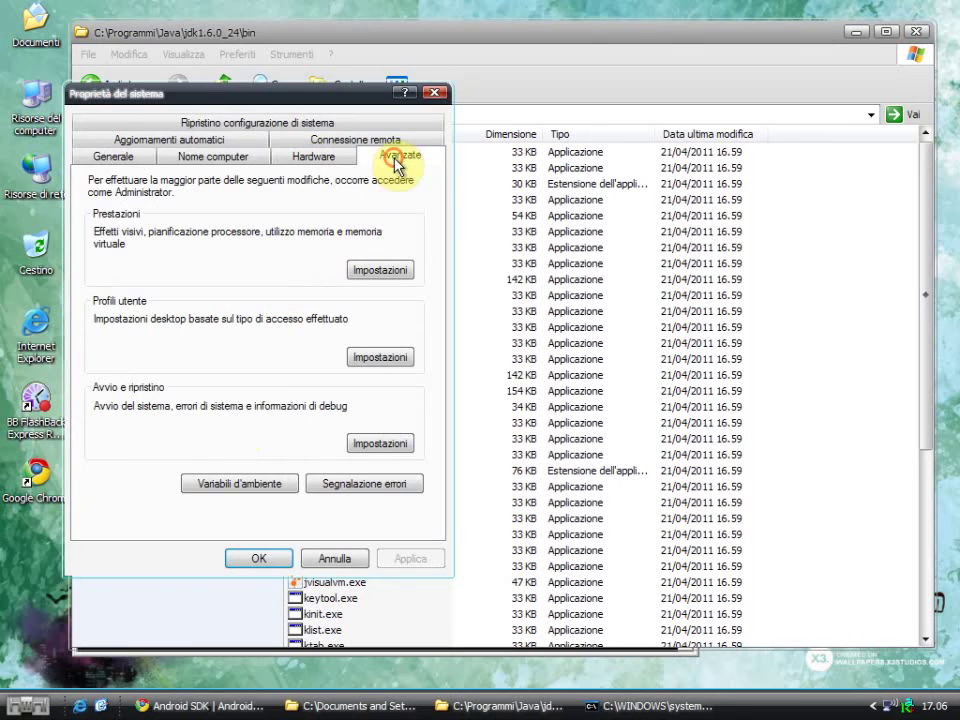
left_click(242, 487)
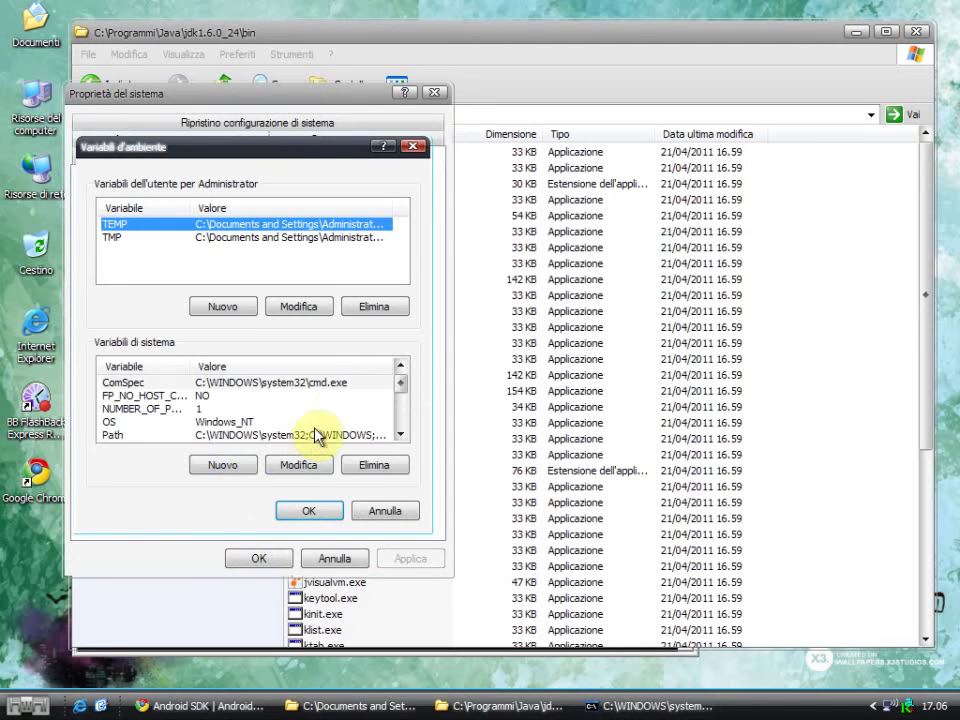
- Append the copied path C:\Programmi\Java\jdk1.6.0_24\bin to the end of the system variable Path and confirm the system properties
left_click(403, 435)
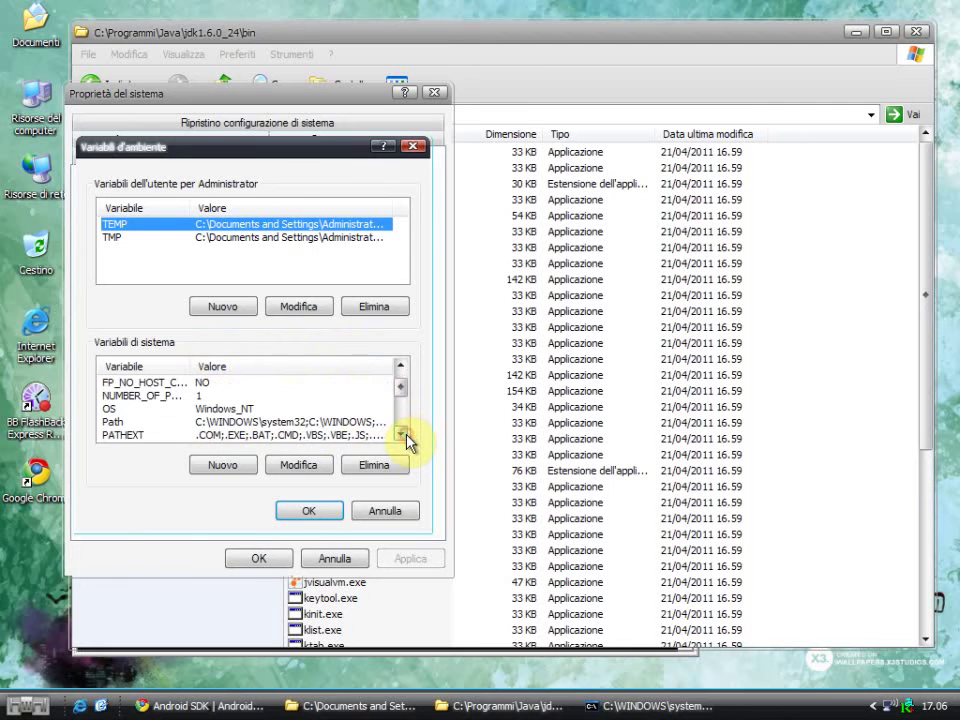
left_click(112, 426)
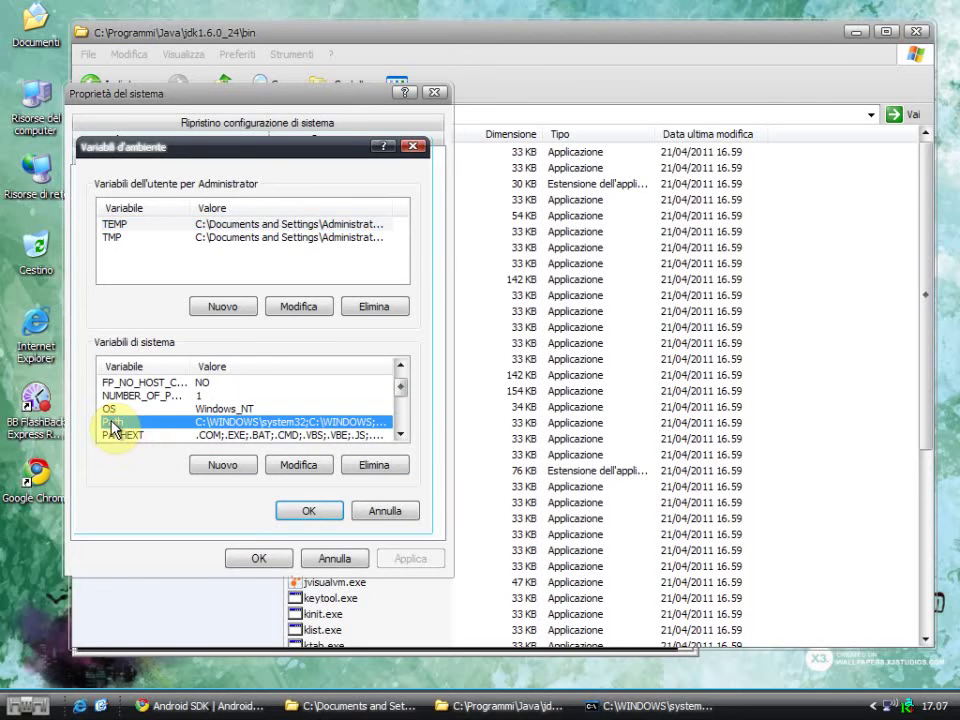
left_click(302, 464)
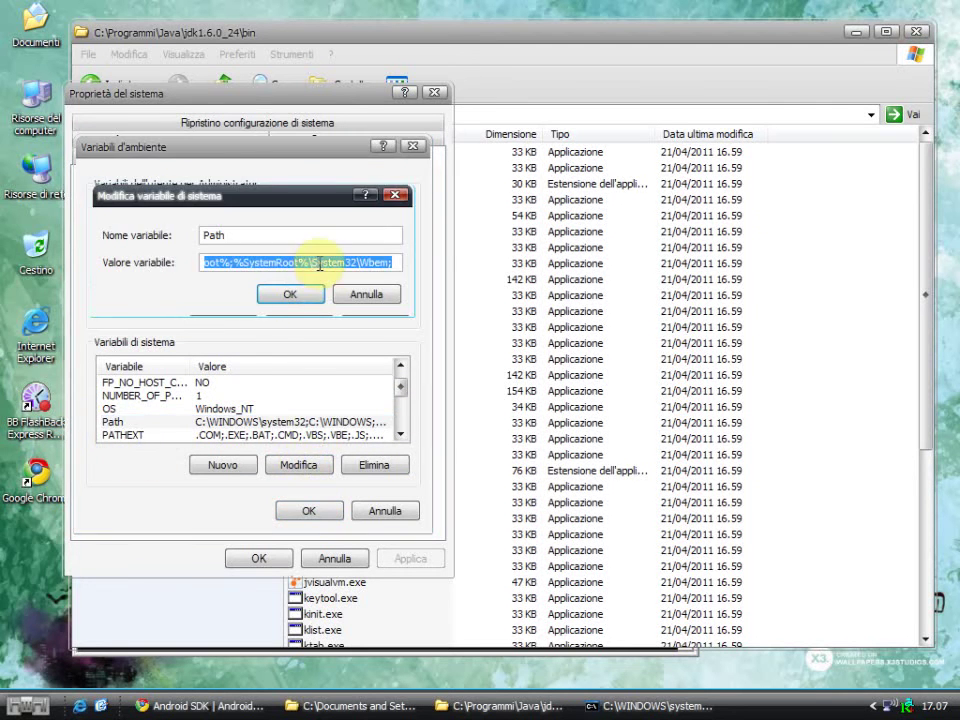
left_click(319, 265)
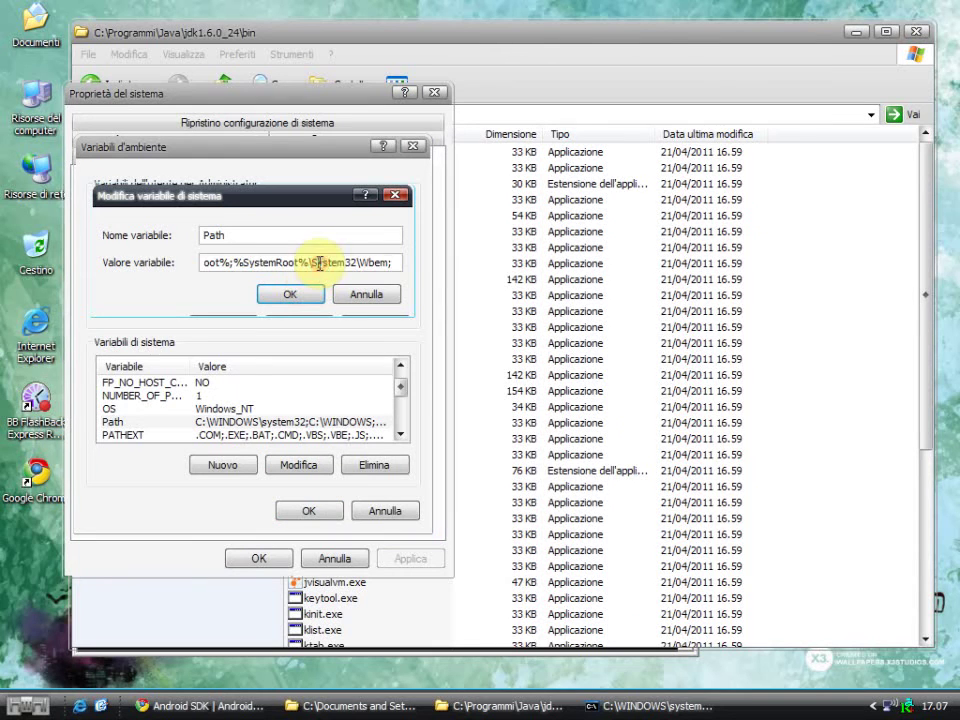
left_click(399, 266)
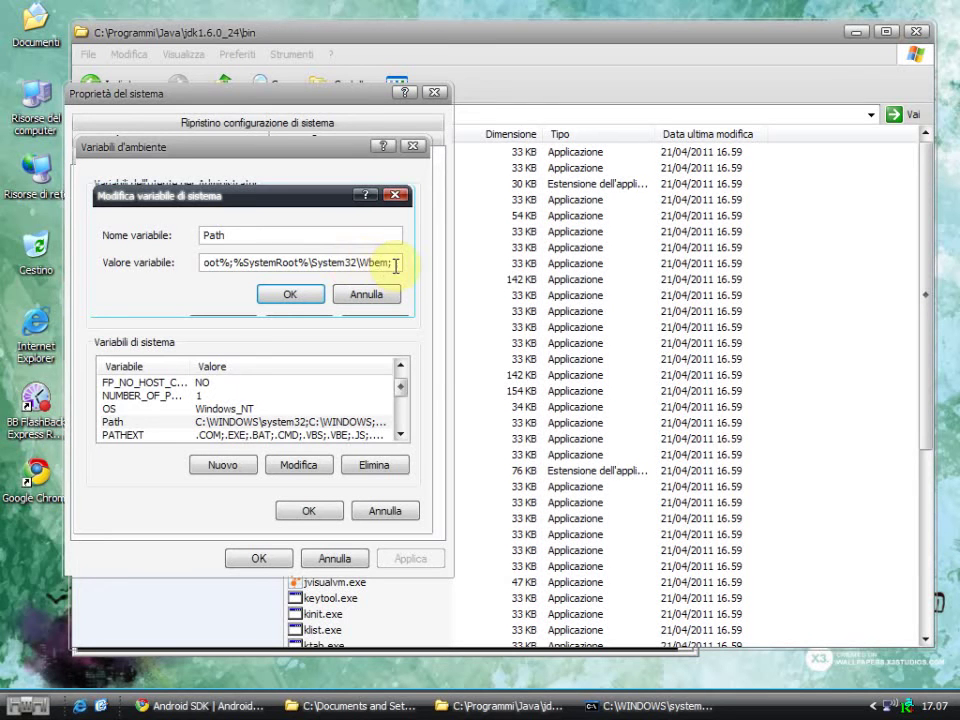
right_click(394, 266)
left_click(440, 334)
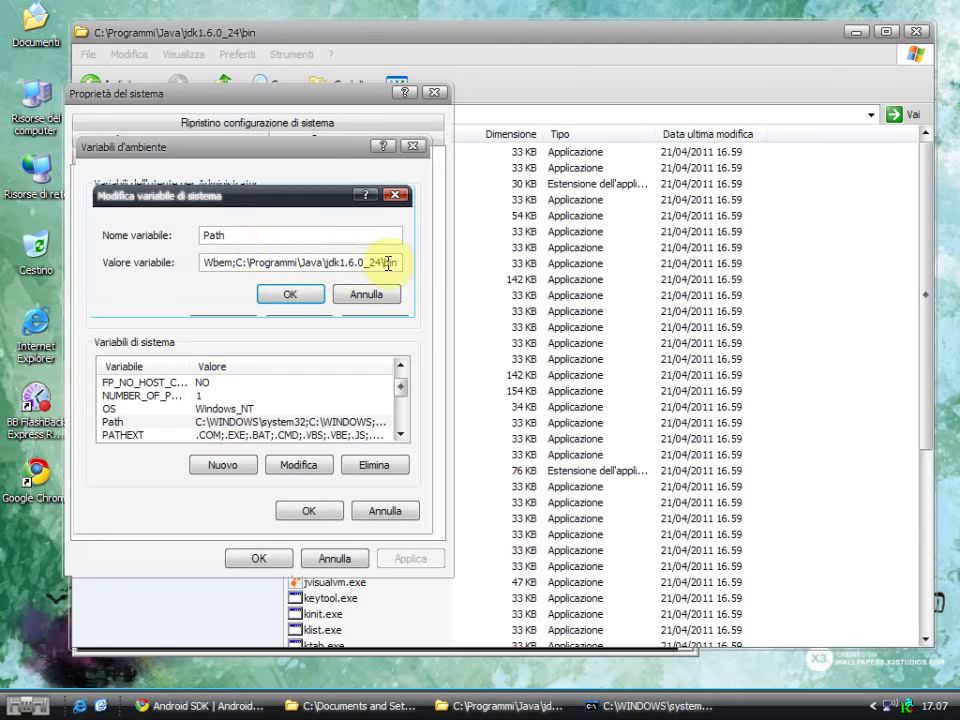
left_click(306, 297)
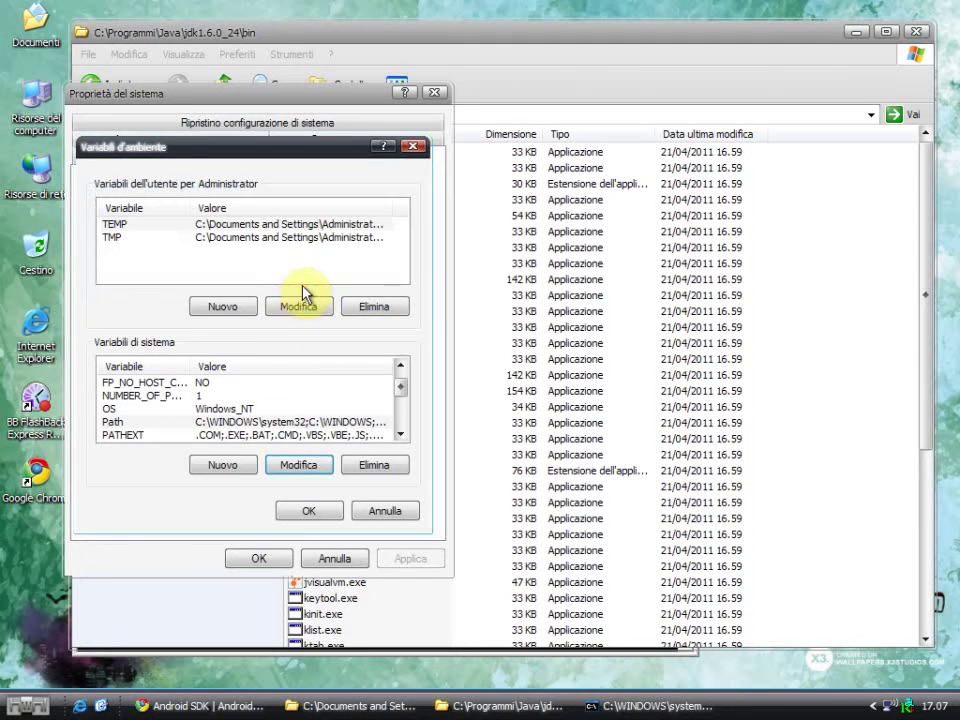
left_click(291, 512)
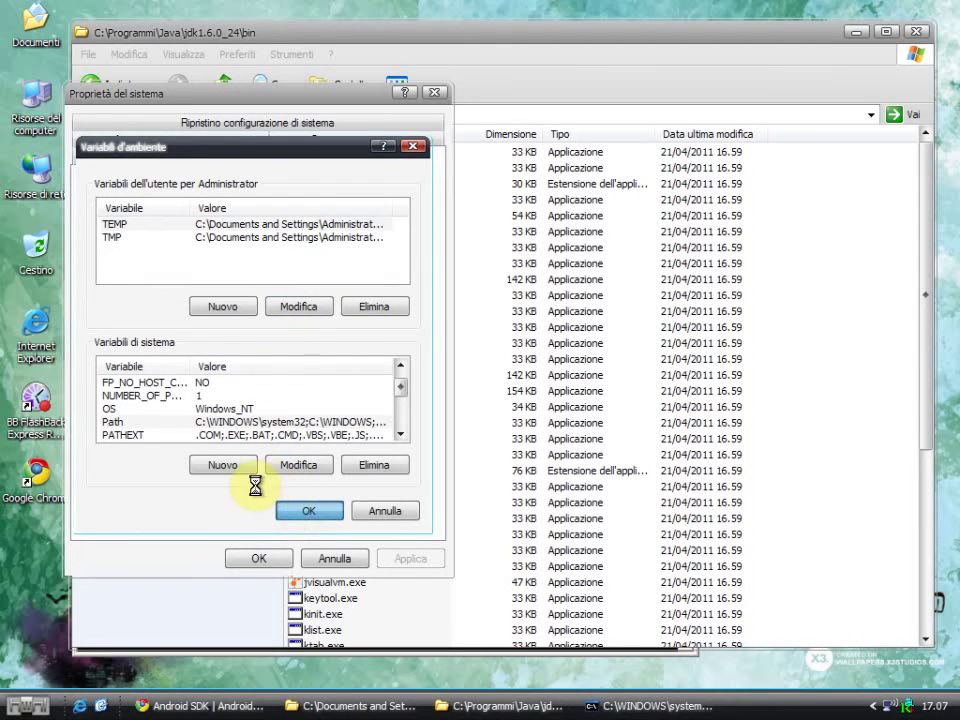
left_click(258, 559)
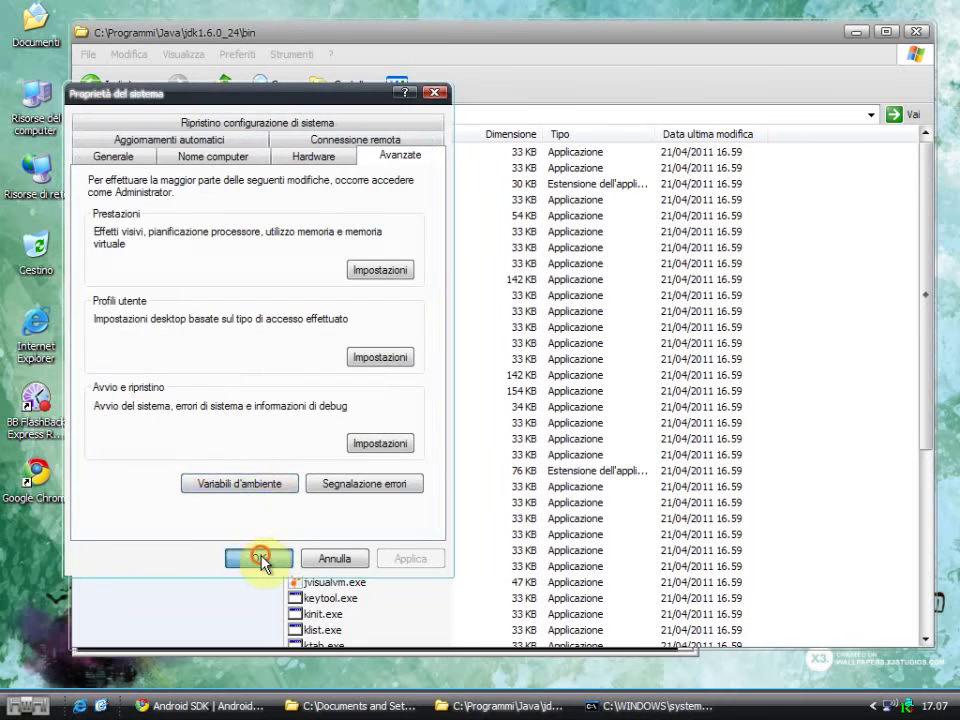
- Replace the old command prompt with a new cmd session, run javac to test the Path entry, and close it
left_click(612, 705)
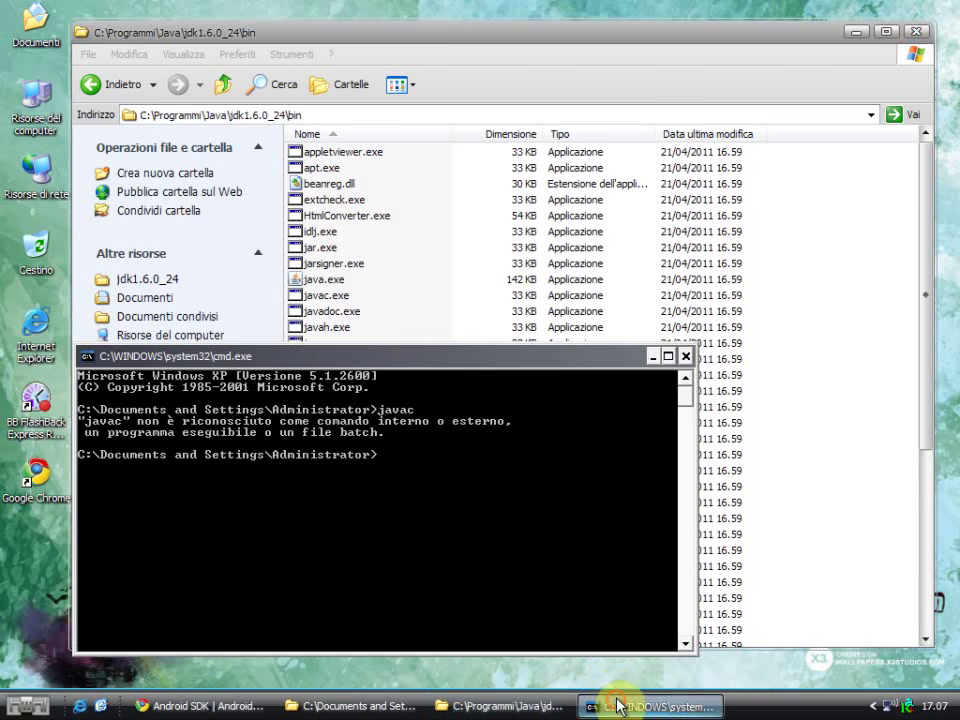
left_click(686, 357)
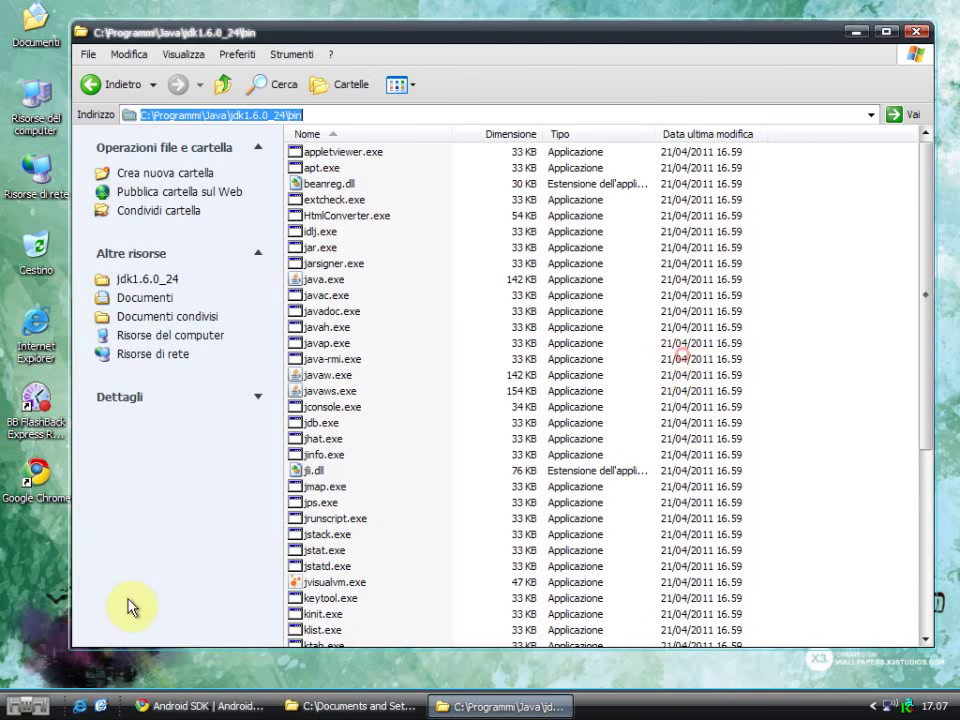
left_click(25, 706)
left_click(80, 612)
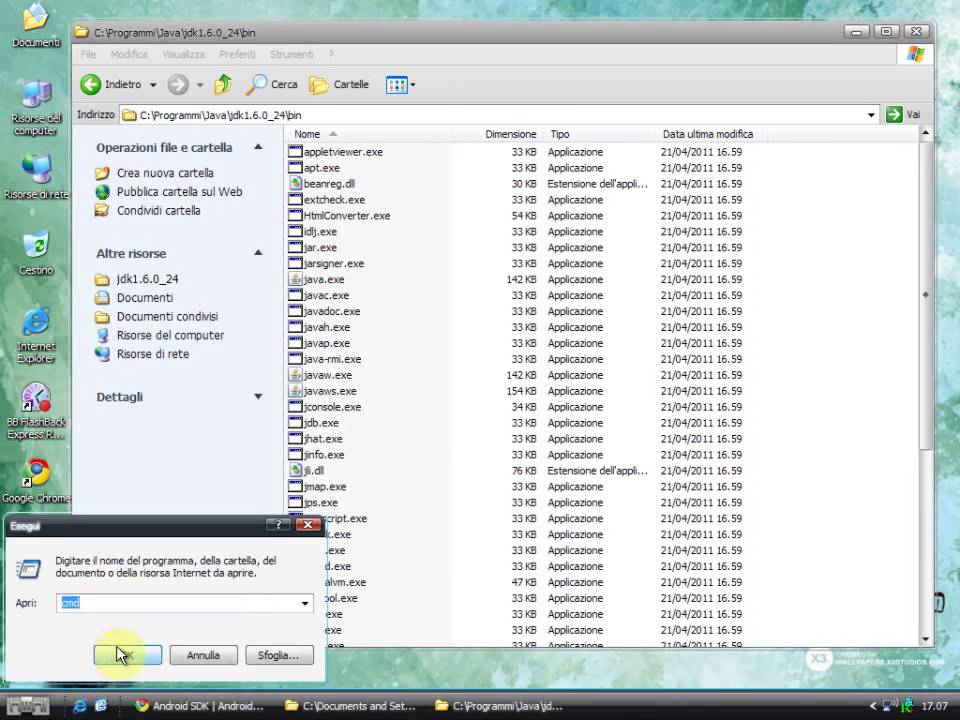
left_click(123, 654)
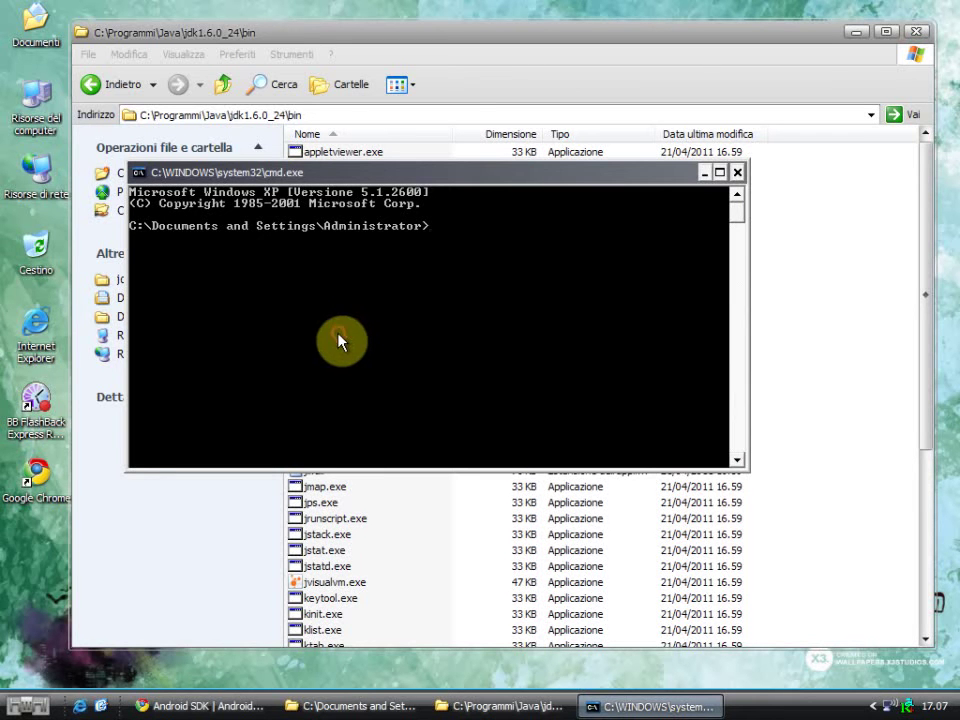
type("javac")
key("Return")
scroll(386, 338, "up", 6)
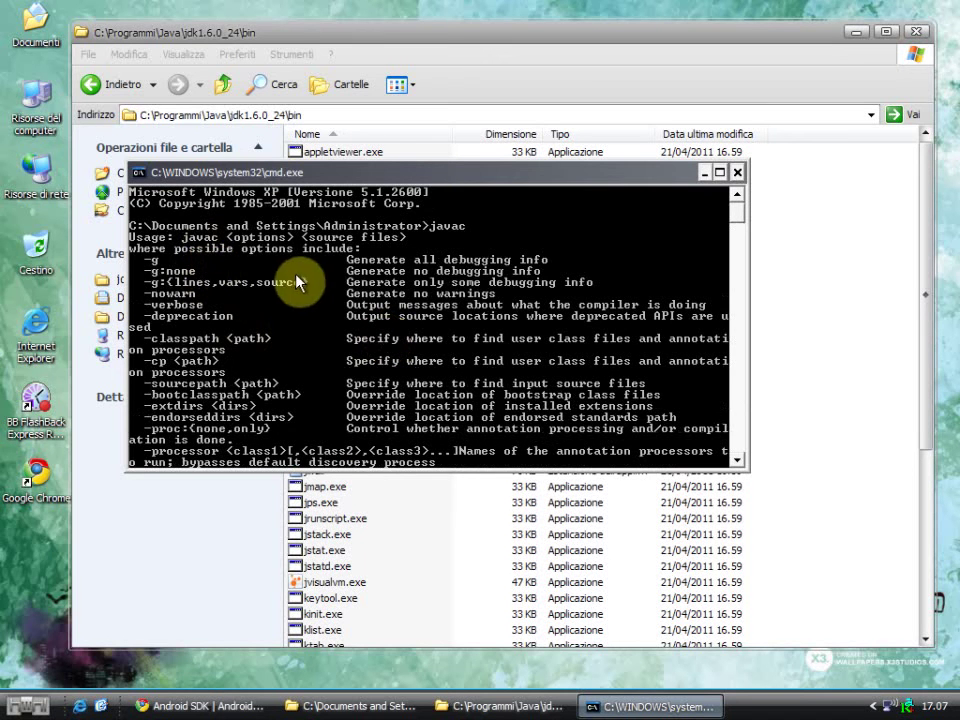
left_click(739, 177)
- Browse from the JDK bin folder up to C:\Programmi and into Android\android-sdk\tools
left_click(225, 85)
left_click(226, 85)
left_click(226, 85)
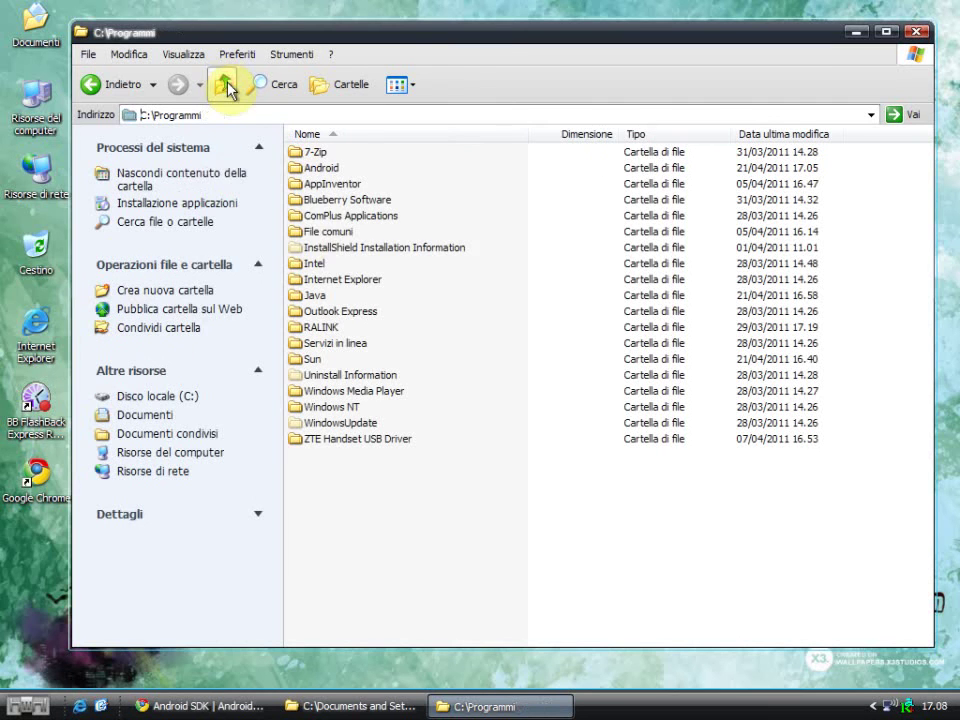
double_click(311, 170)
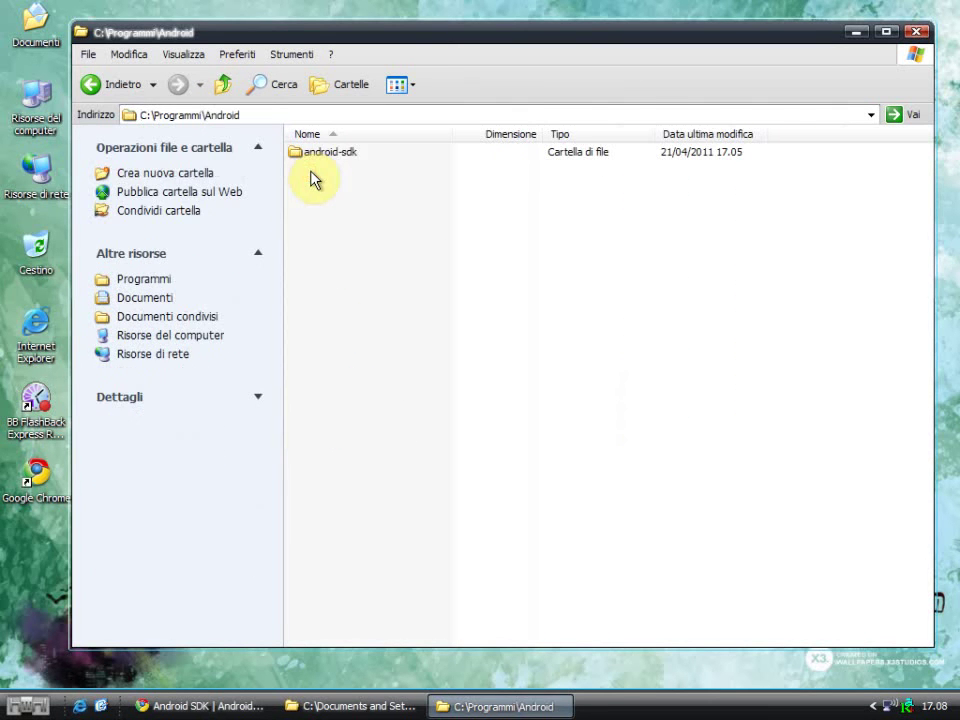
double_click(312, 154)
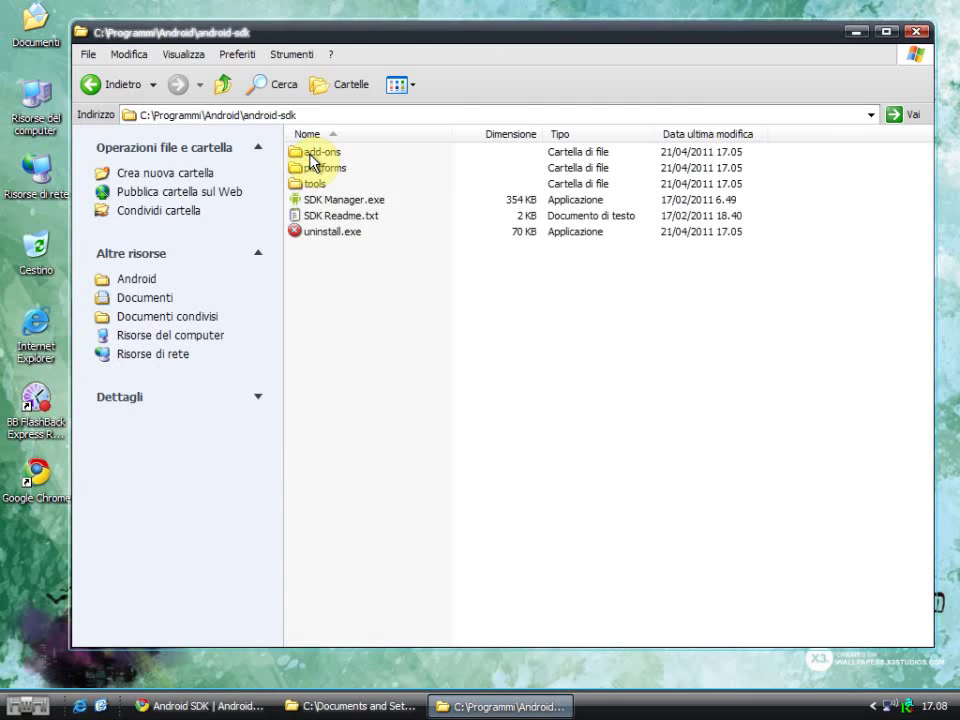
double_click(316, 184)
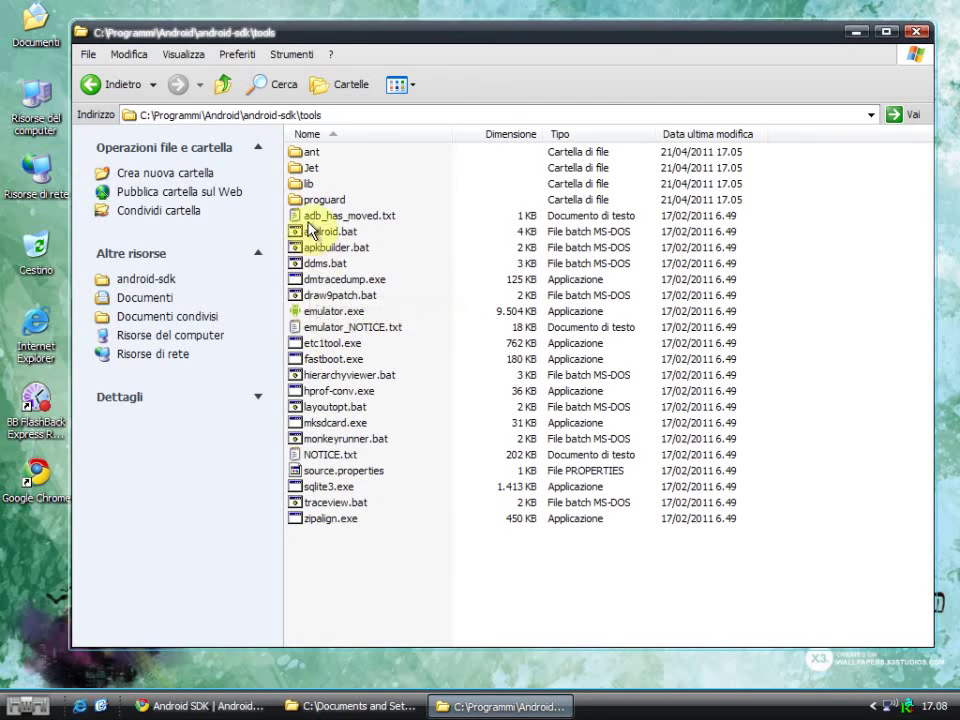
- Copy the full path of the tools folder, C:\Programmi\Android\android-sdk\tools
left_click(339, 117)
key("ctrl+c")
right_click(339, 117)
left_click(380, 163)
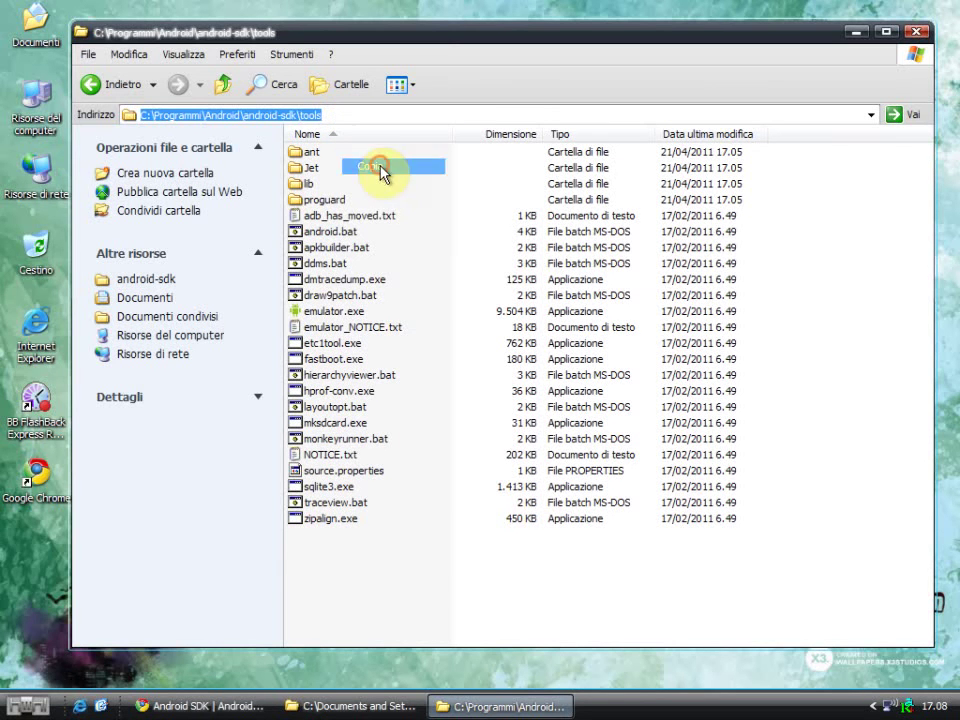
- Reopen the environment variables from the computer's advanced system properties
right_click(36, 100)
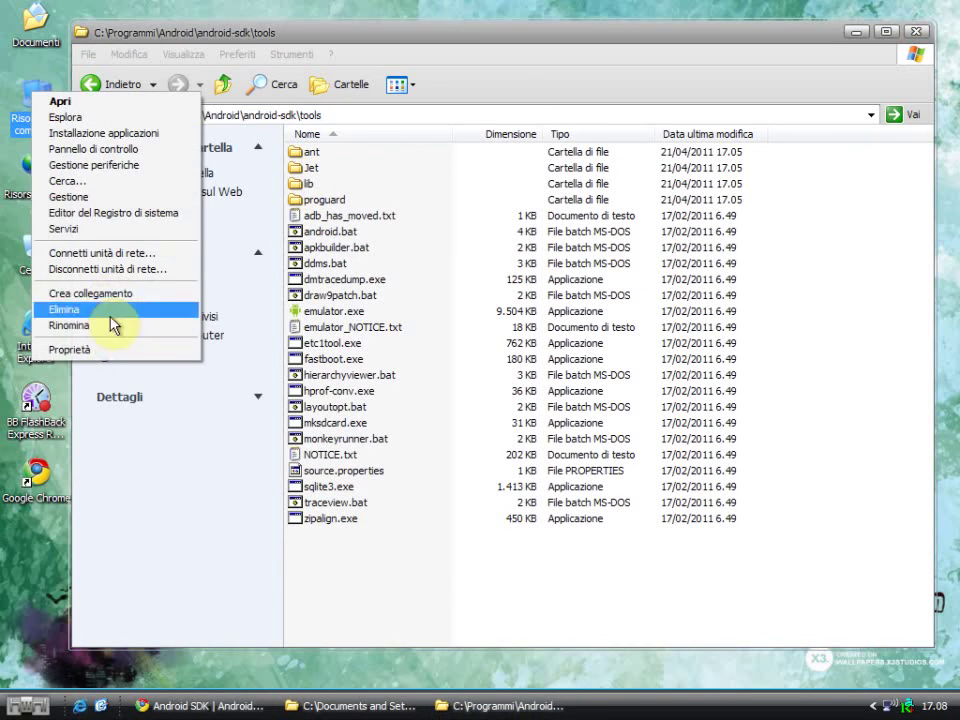
left_click(110, 352)
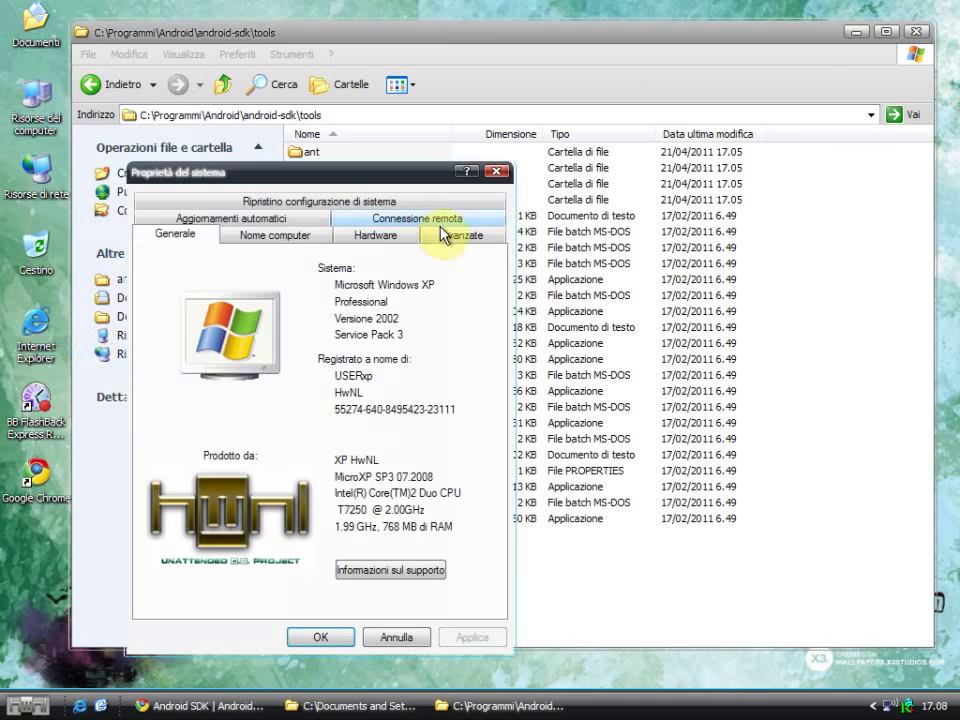
left_click(440, 229)
left_click(299, 562)
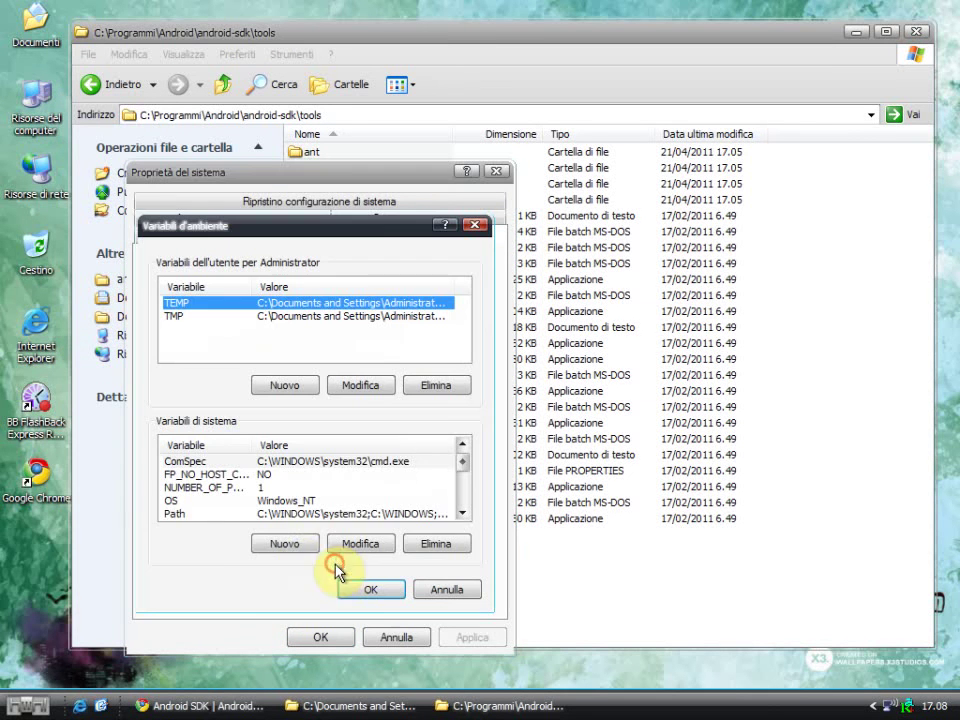
- Append ;C:\Programmi\Android\android-sdk\tools to the system variable Path and confirm the system properties
left_click(176, 514)
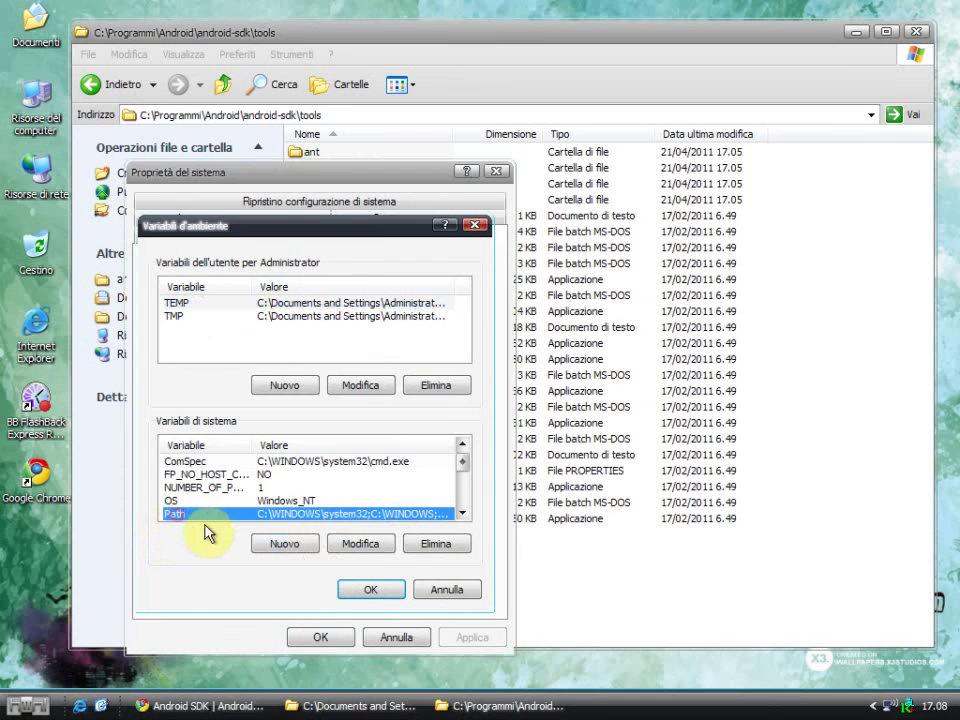
left_click(362, 544)
left_click(396, 343)
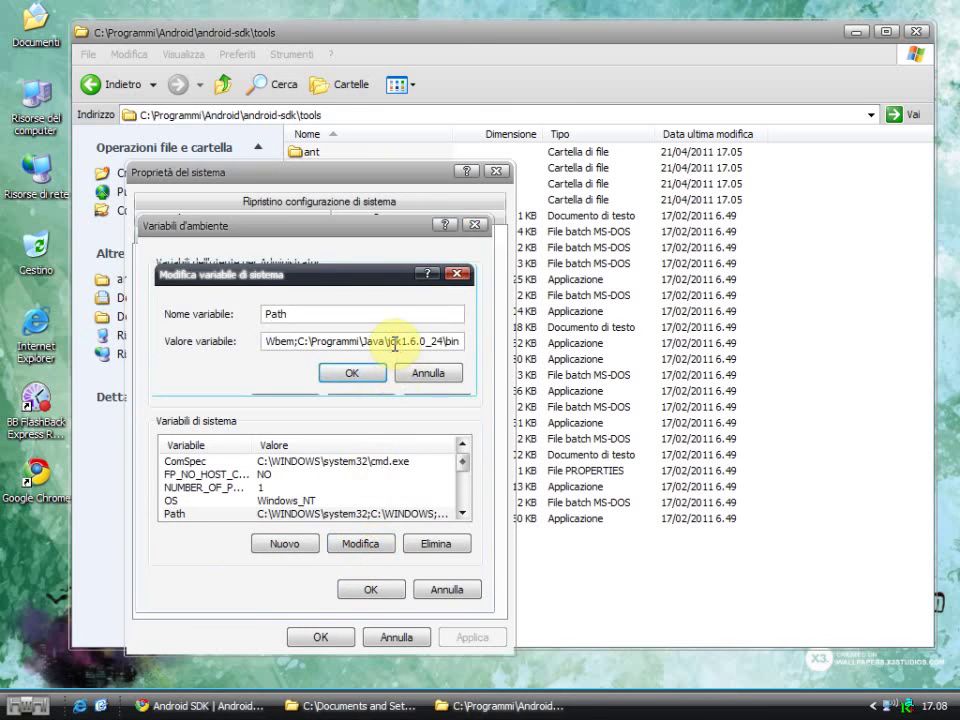
type(";")
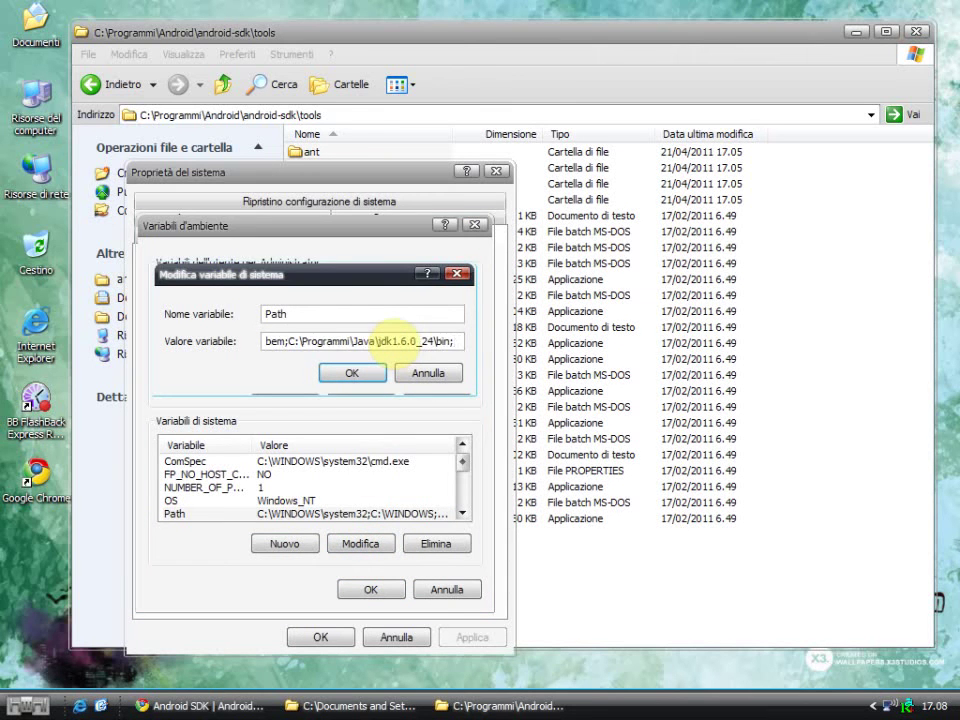
key("ctrl+v")
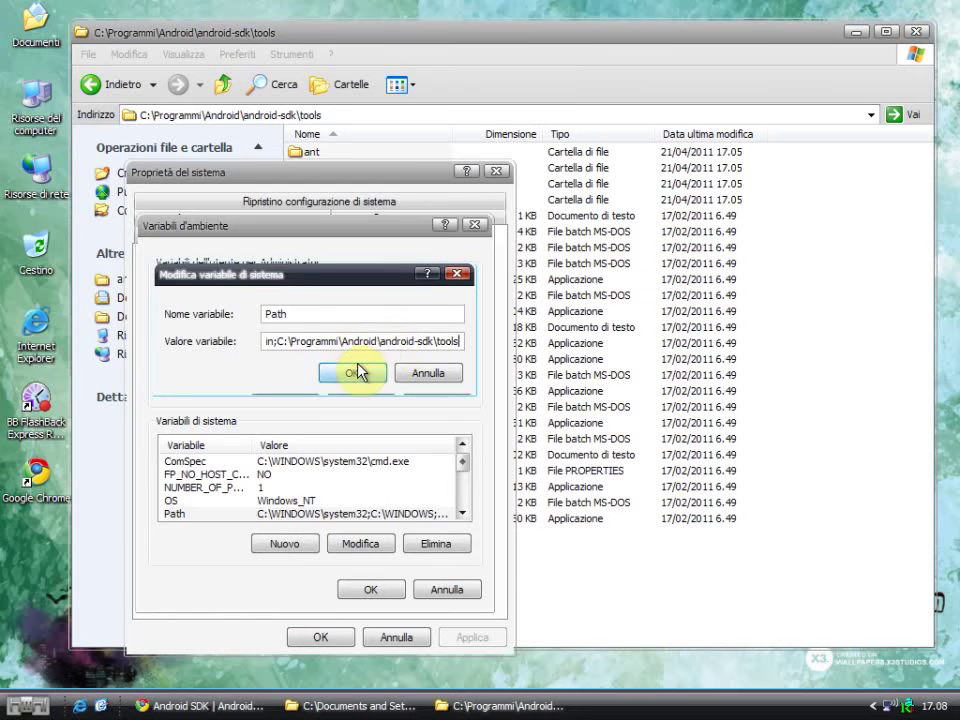
left_click(356, 375)
left_click(366, 590)
left_click(318, 636)
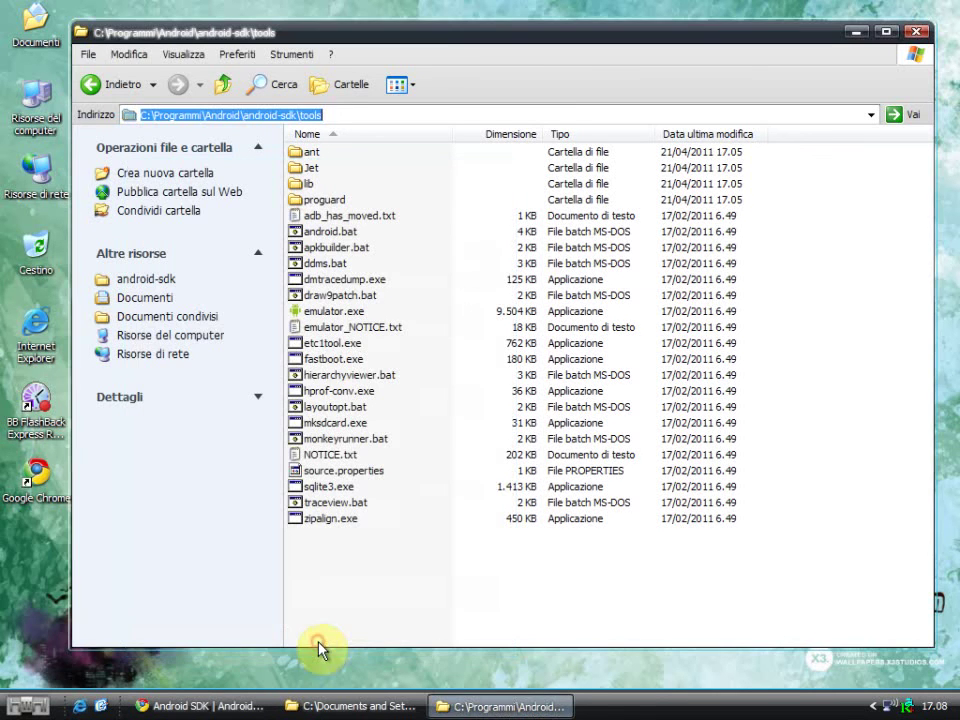
- Open a new command prompt with cmd, move it clear of the folder's address bar and run zipalign as a test
left_click(25, 708)
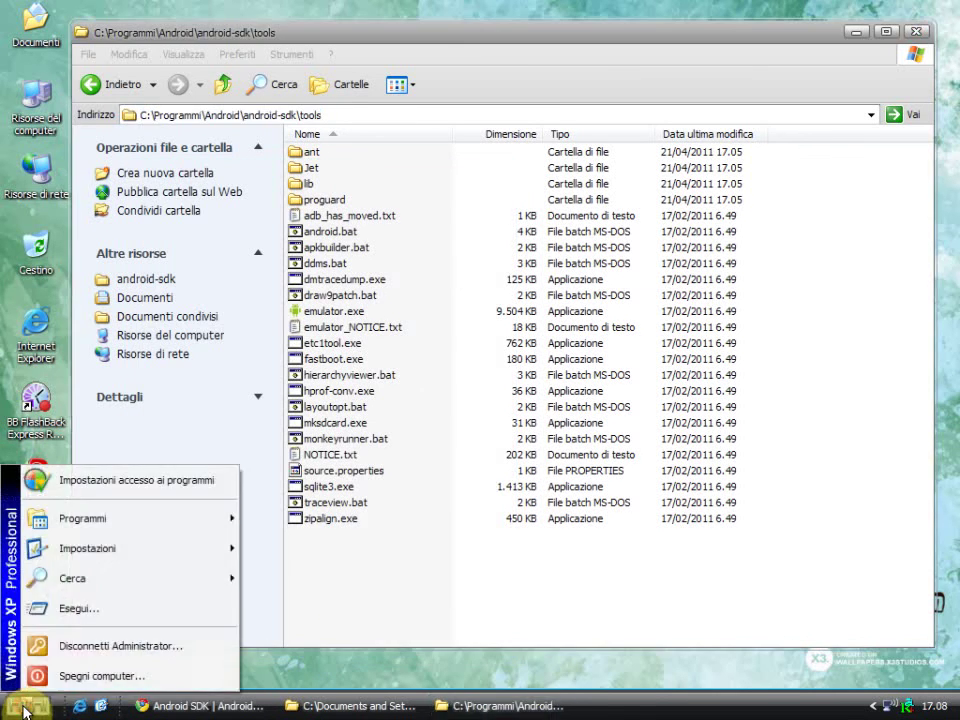
left_click(72, 608)
left_click(116, 650)
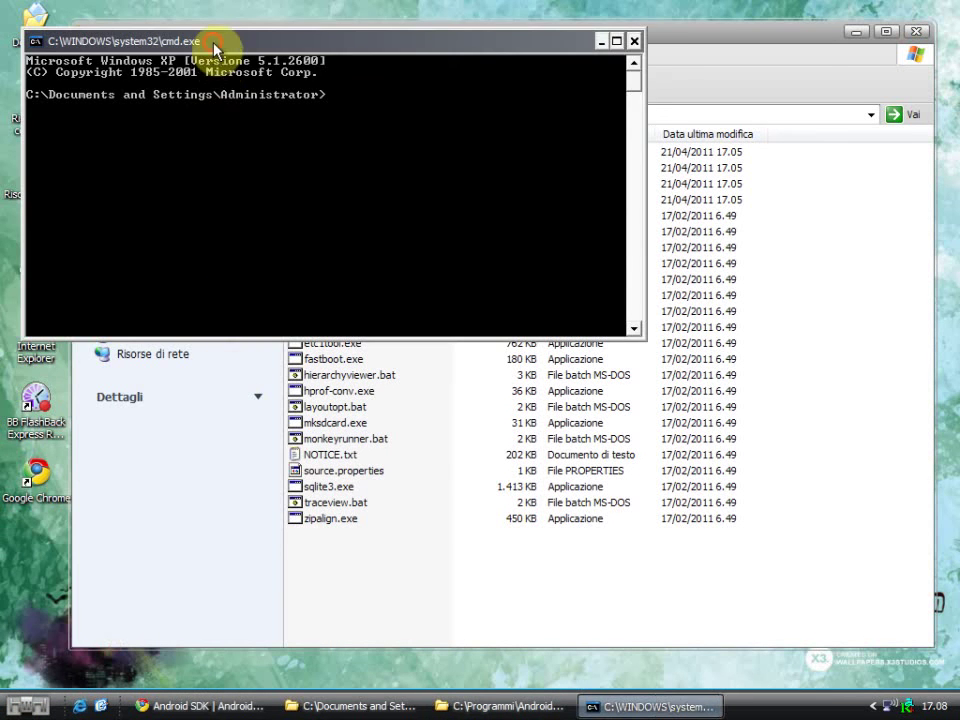
left_click_drag(216, 48, 326, 248)
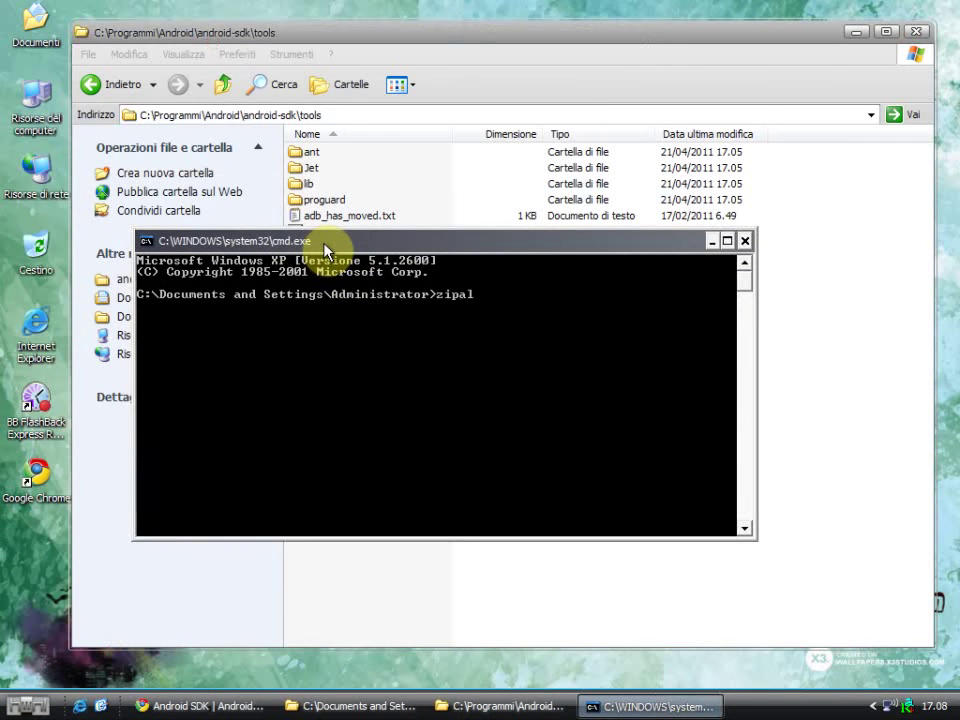
key("Return")
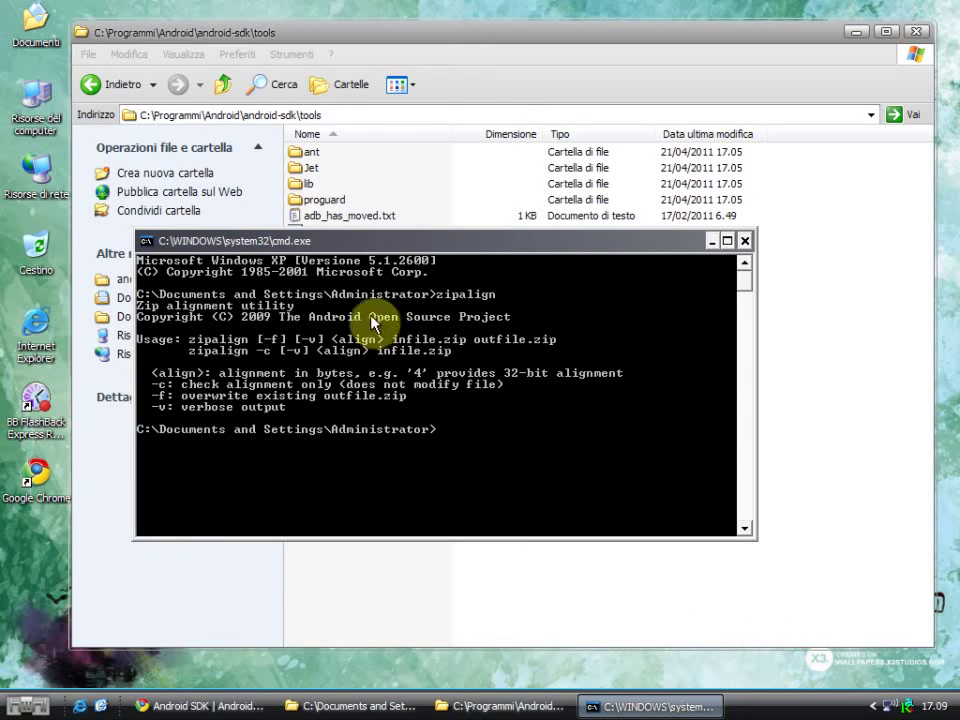
- Start SDK Manager.exe from the android-sdk folder and review the packages offered for installation
left_click(225, 85)
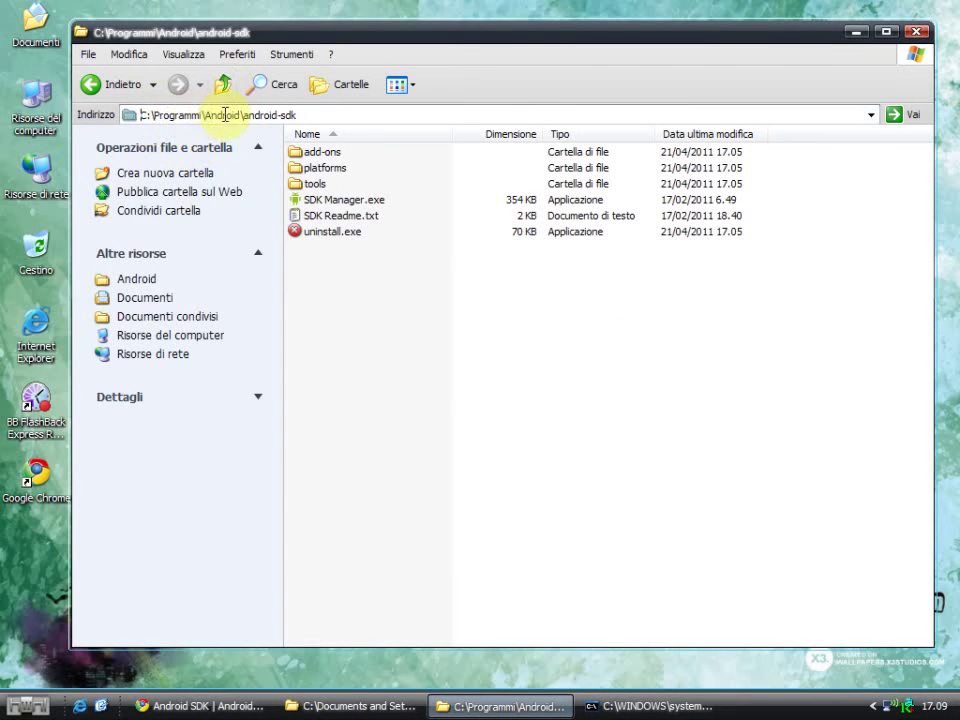
left_click(323, 202)
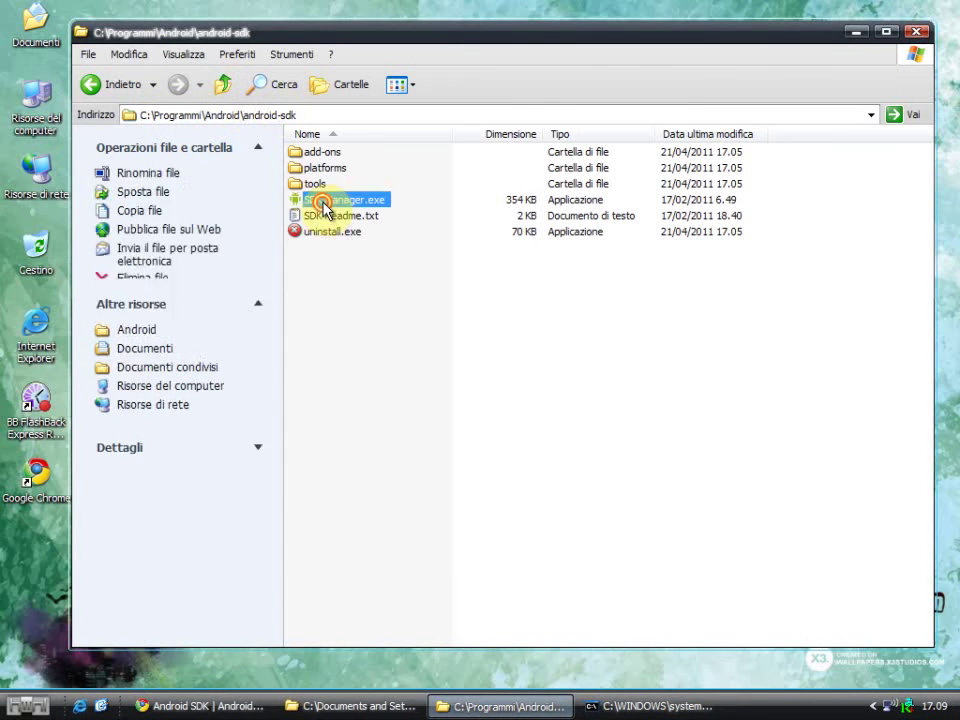
double_click(323, 205)
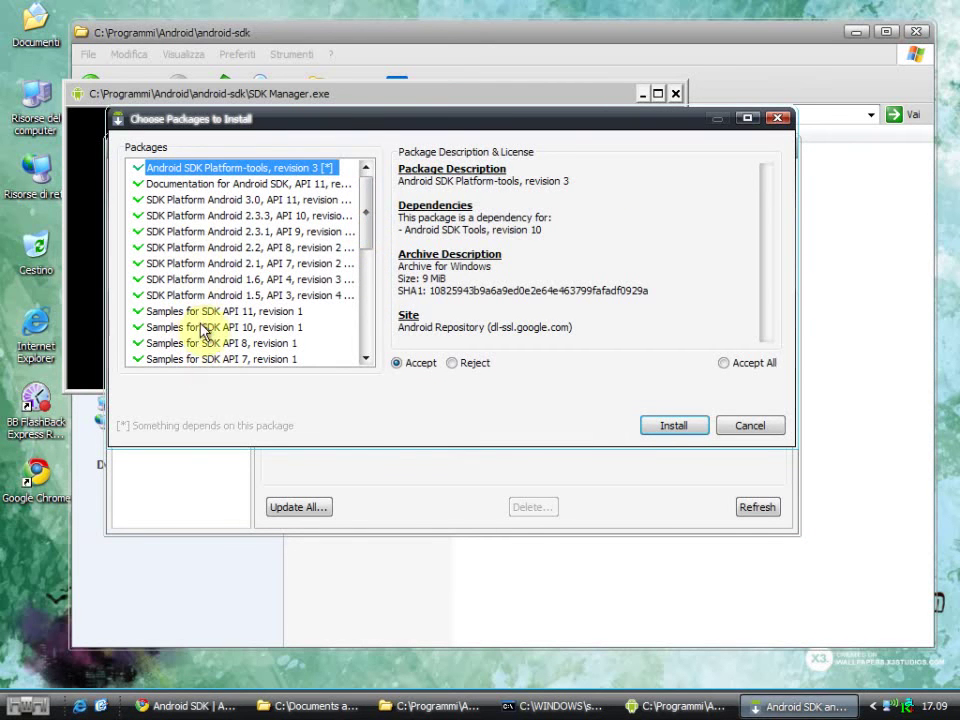
mouse_move(368, 214)
left_mouse_down()
mouse_move(369, 328)
mouse_move(365, 200)
left_mouse_up()
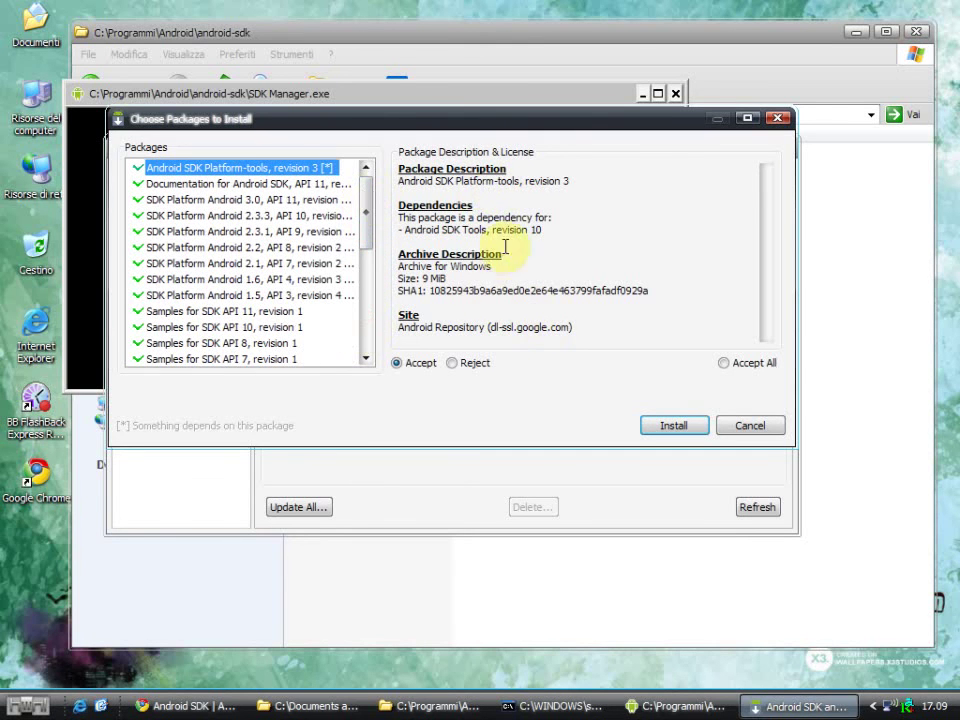
- Cancel the package installation, check the installed packages and virtual devices, and close the Android SDK and AVD Manager
left_click(737, 428)
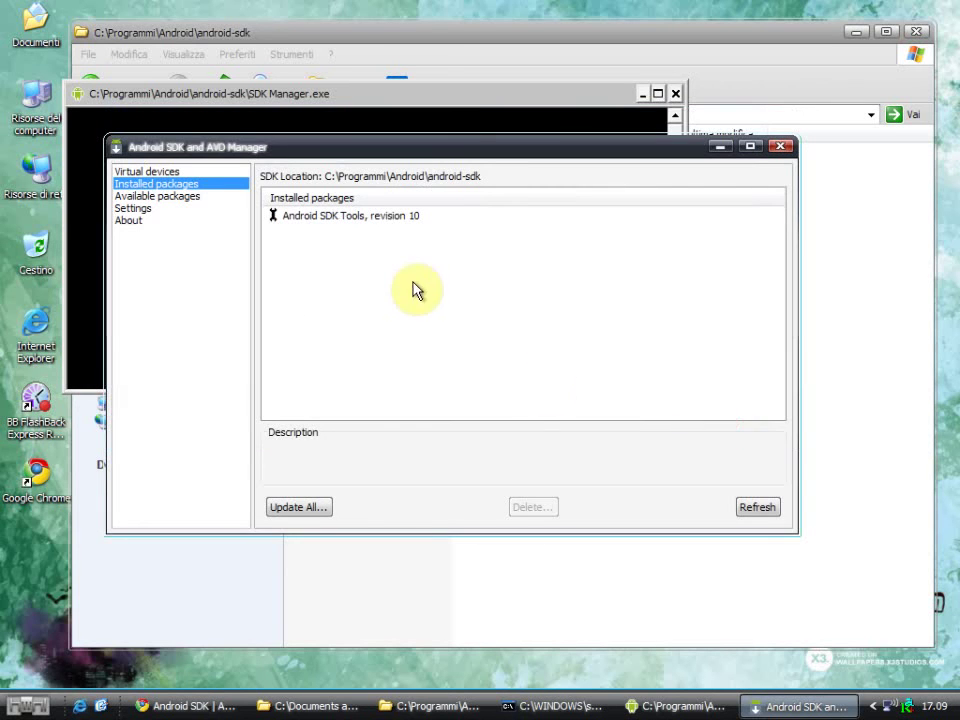
left_click(297, 219)
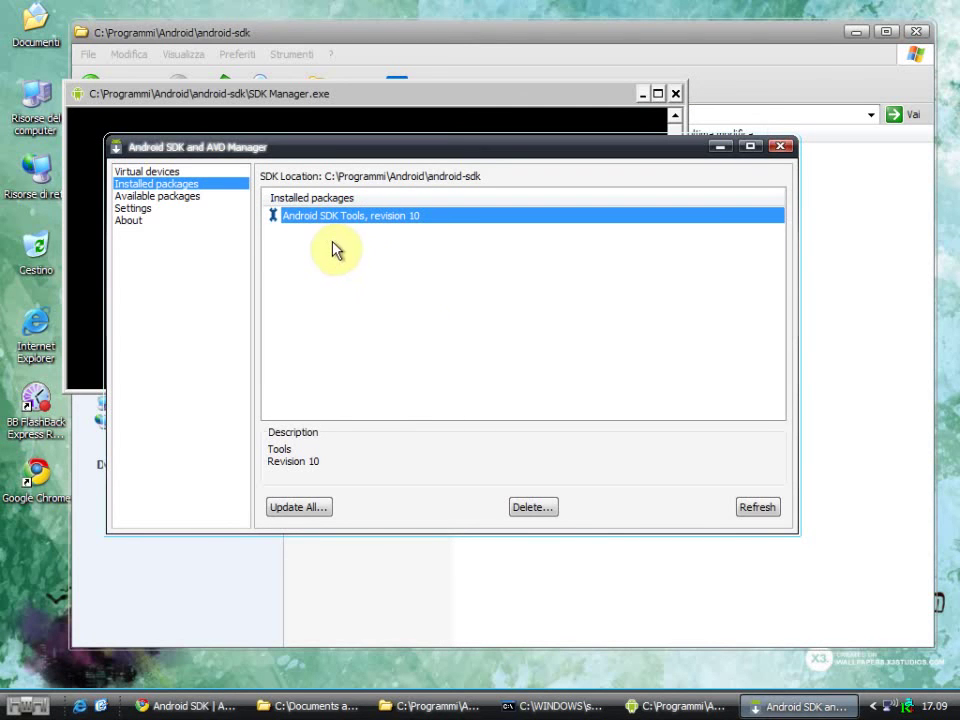
left_click(172, 173)
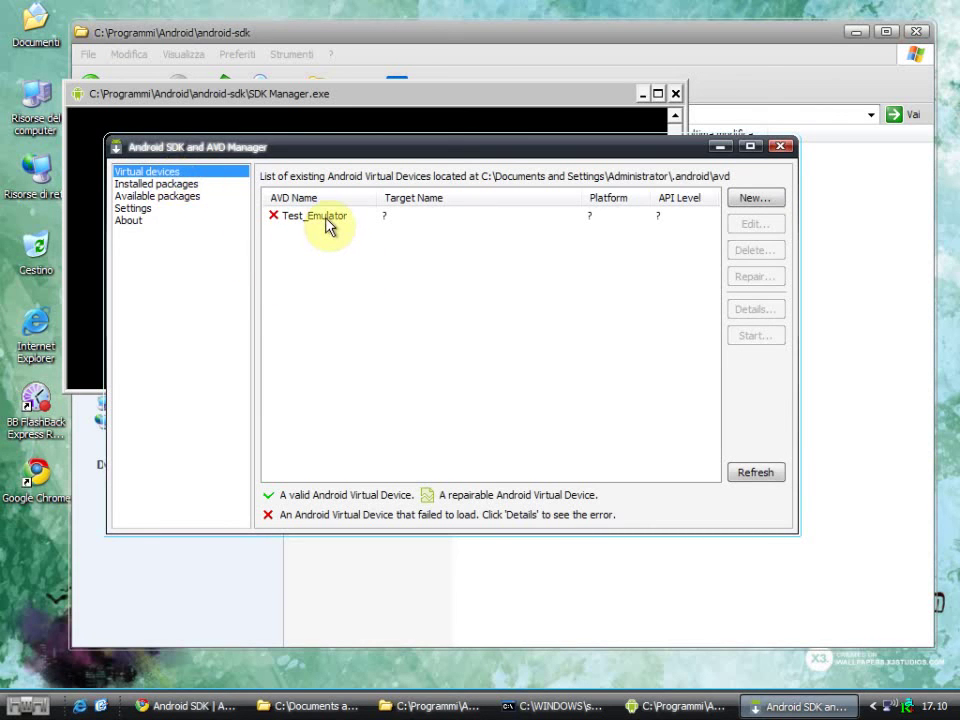
left_click(165, 185)
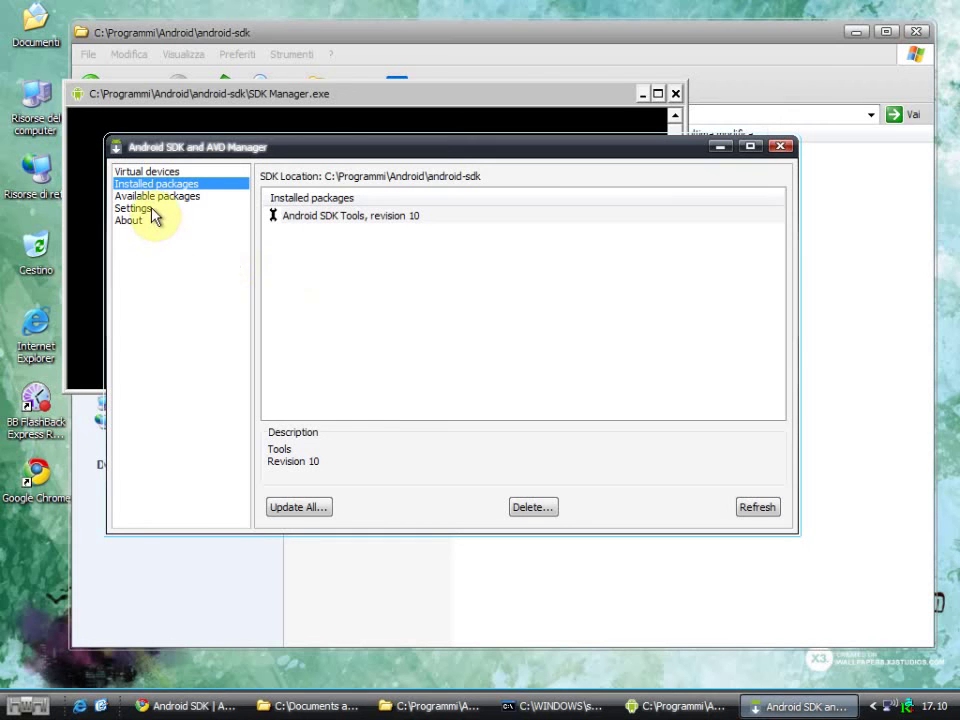
left_click_drag(182, 150, 205, 205)
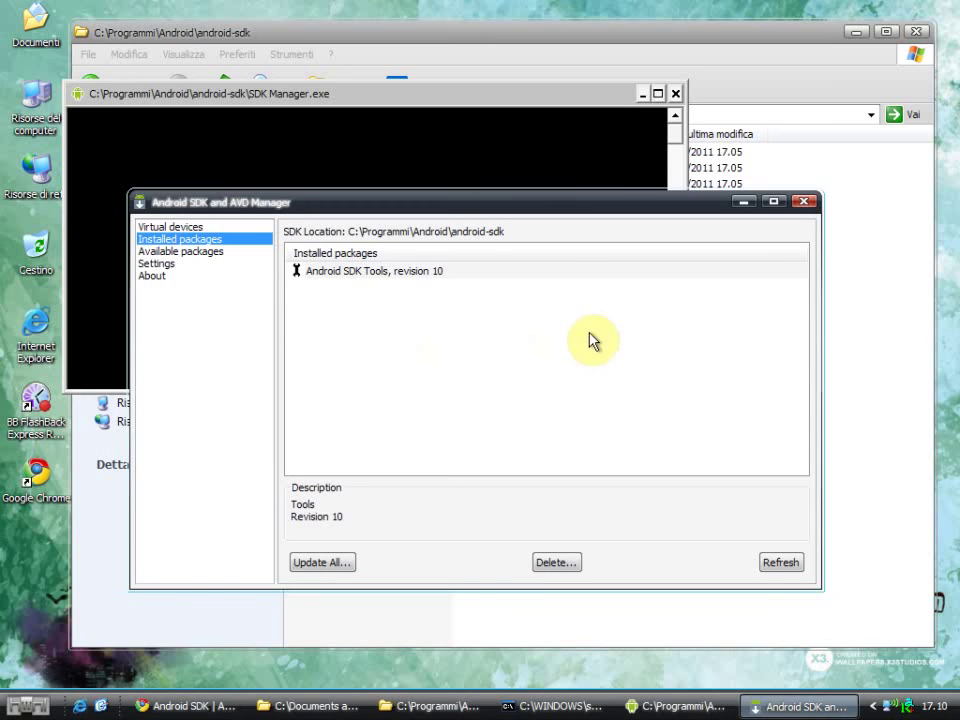
left_click(804, 204)
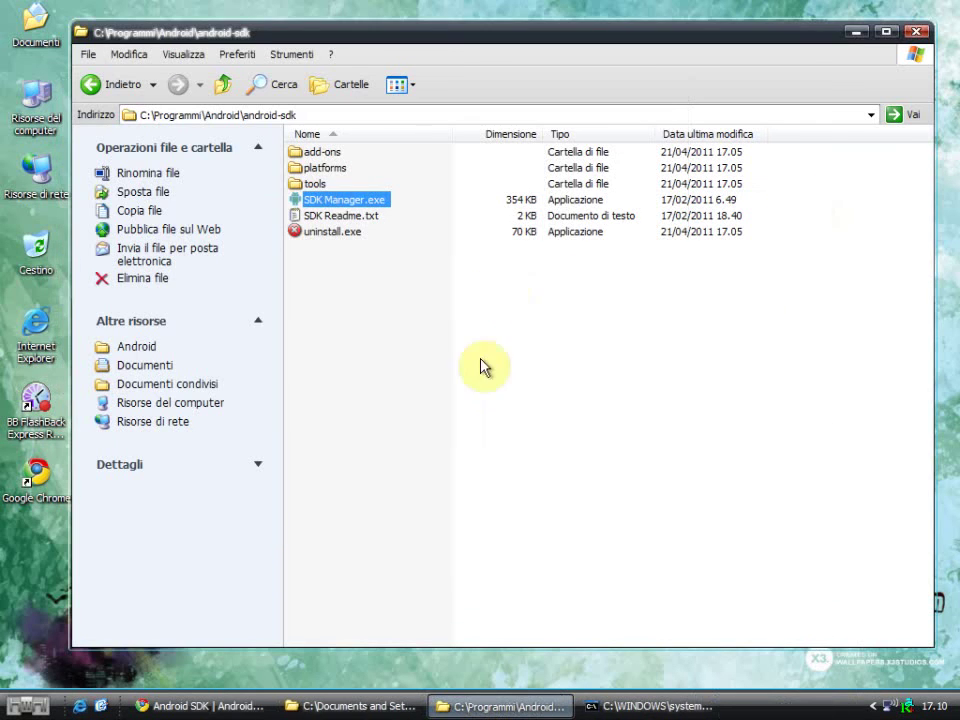
- Switch to Chrome, open the bookmarked android-apktool project in a new tab and go to its Downloads page
left_click(206, 706)
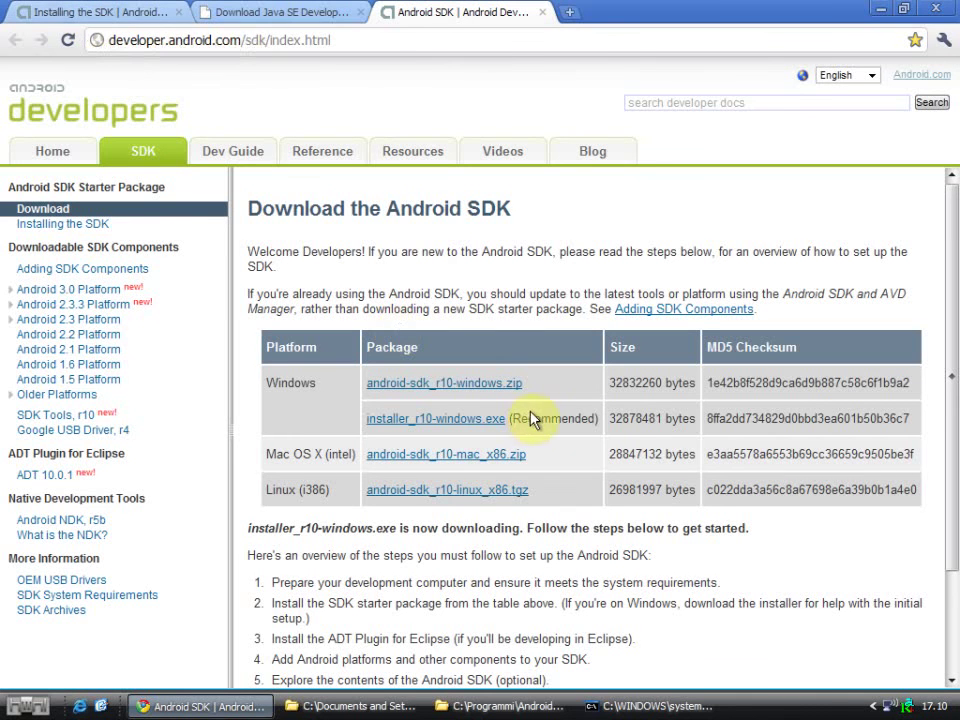
key("ctrl+t")
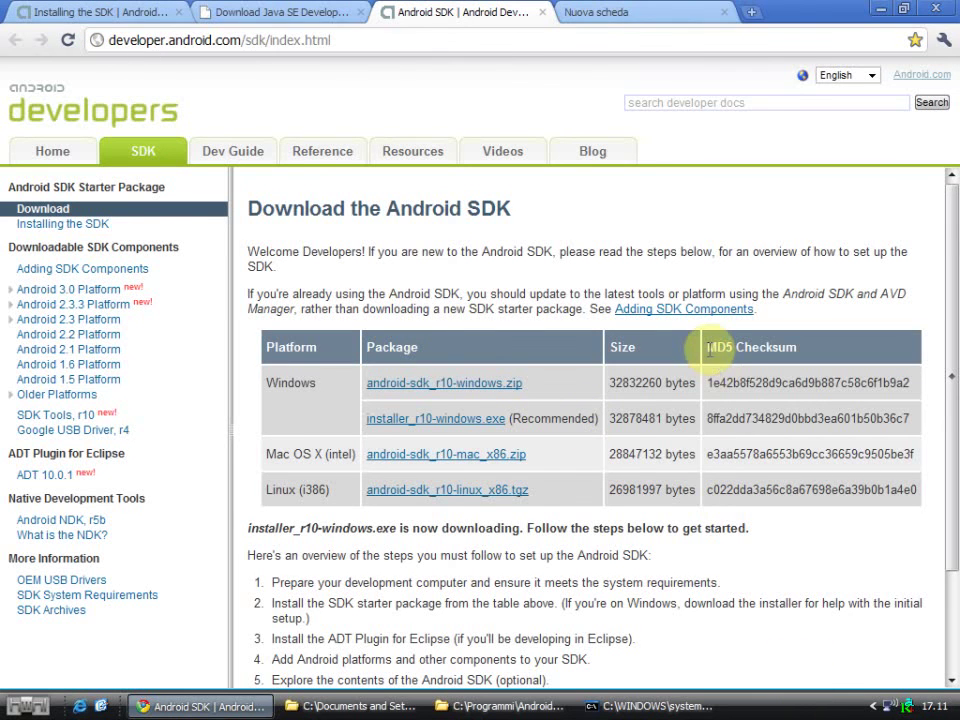
left_click(617, 18)
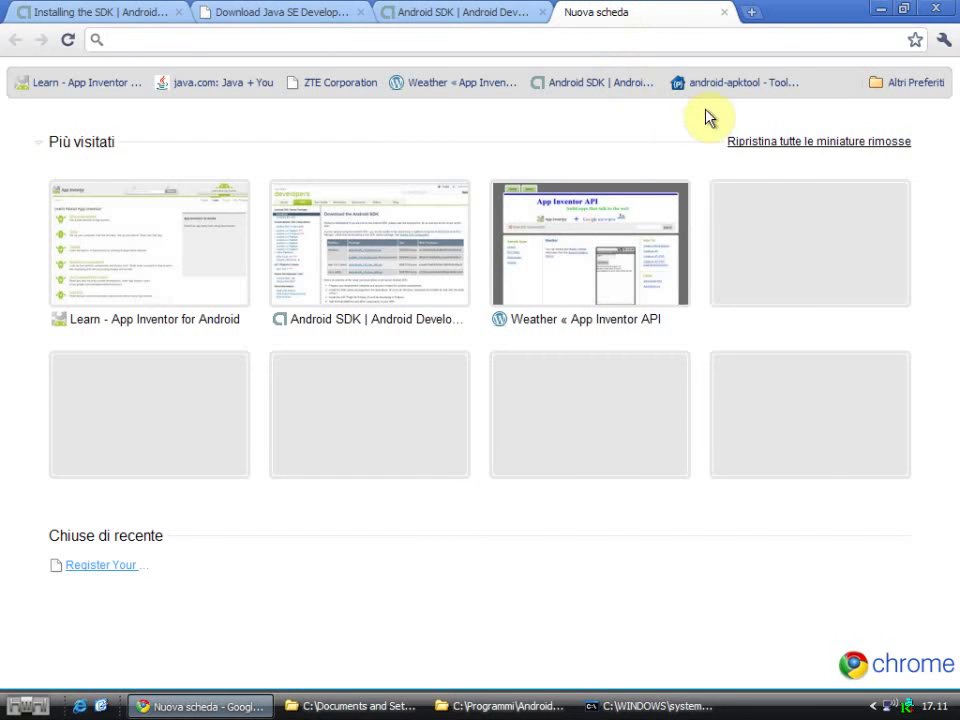
left_click(722, 89)
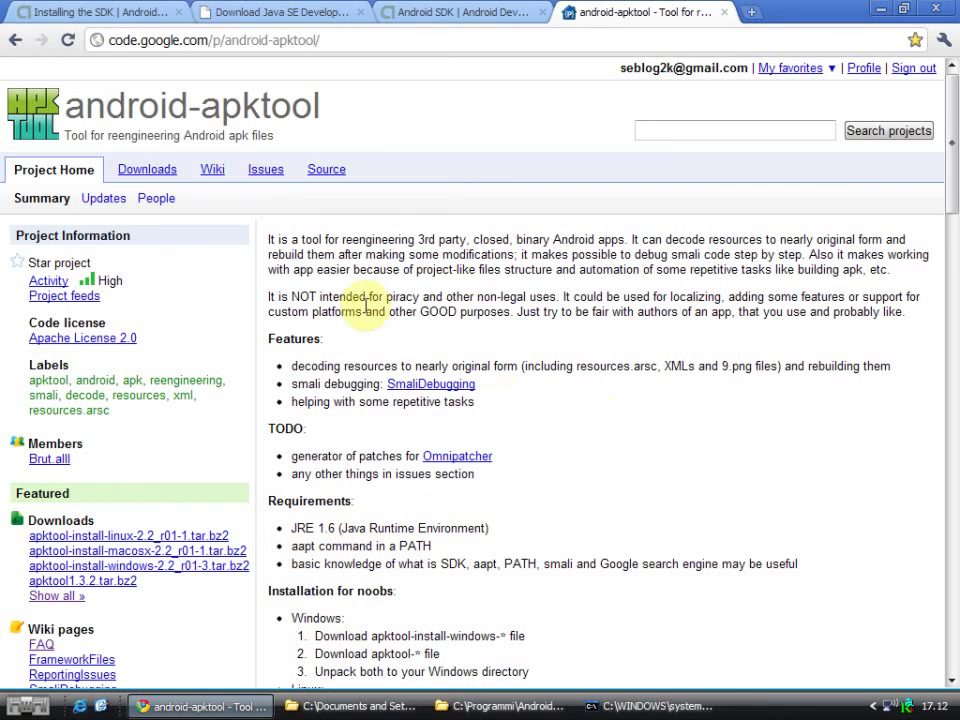
left_click(150, 172)
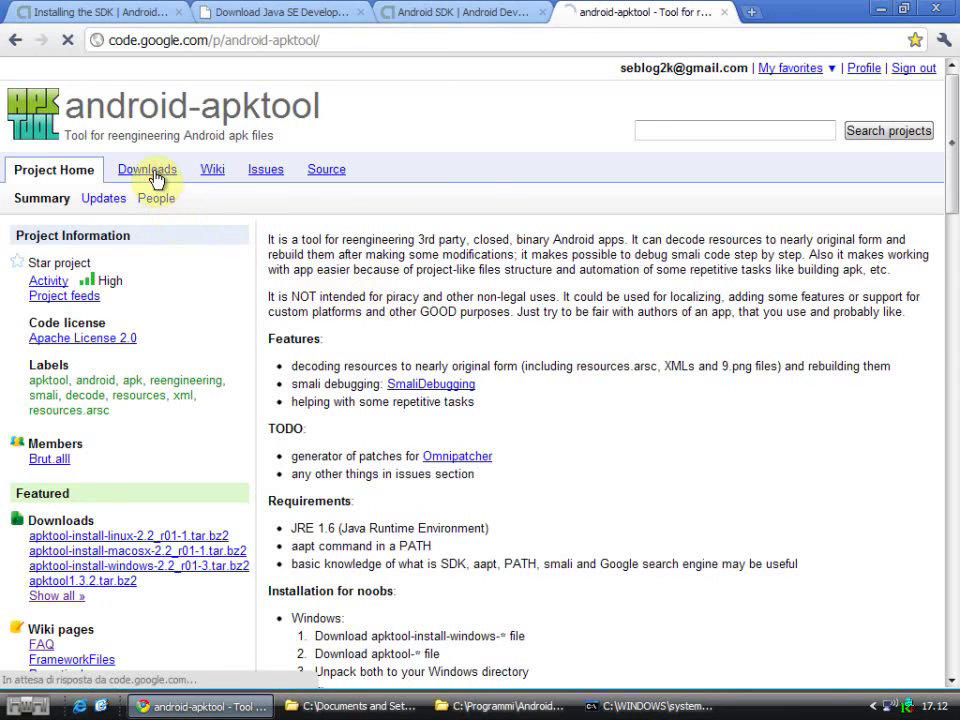